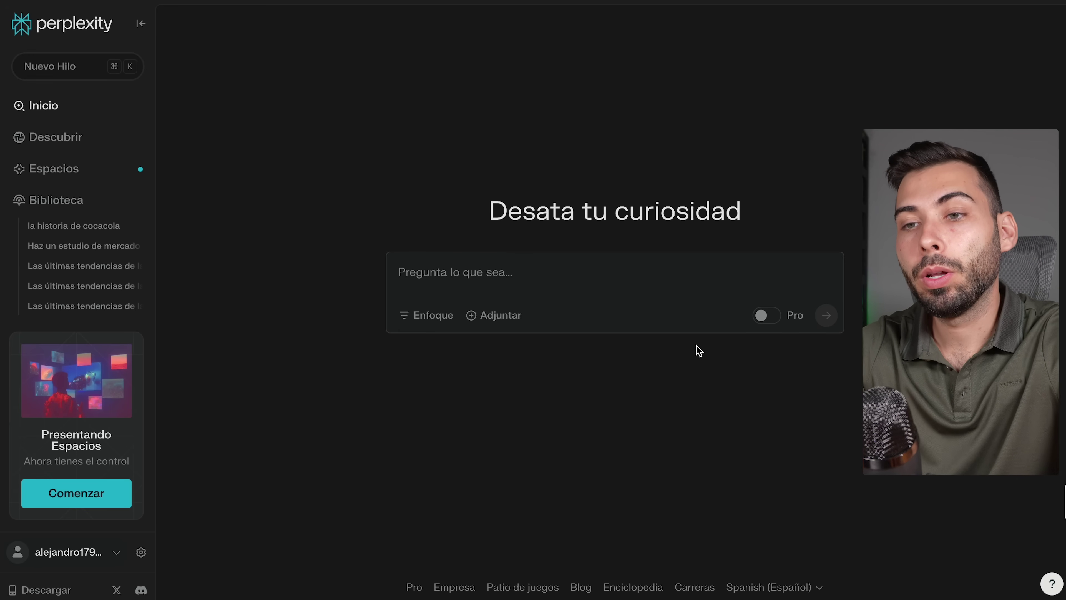
# - Start creating a new Space and title it "Investigador de IA"
pyautogui.click(506, 276)
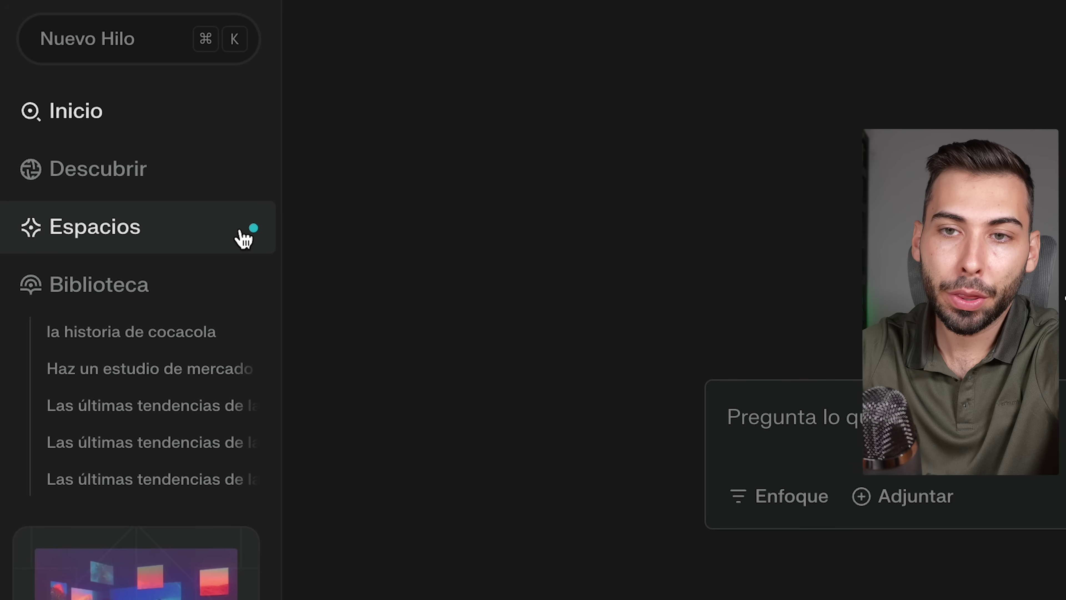
pyautogui.click(136, 234)
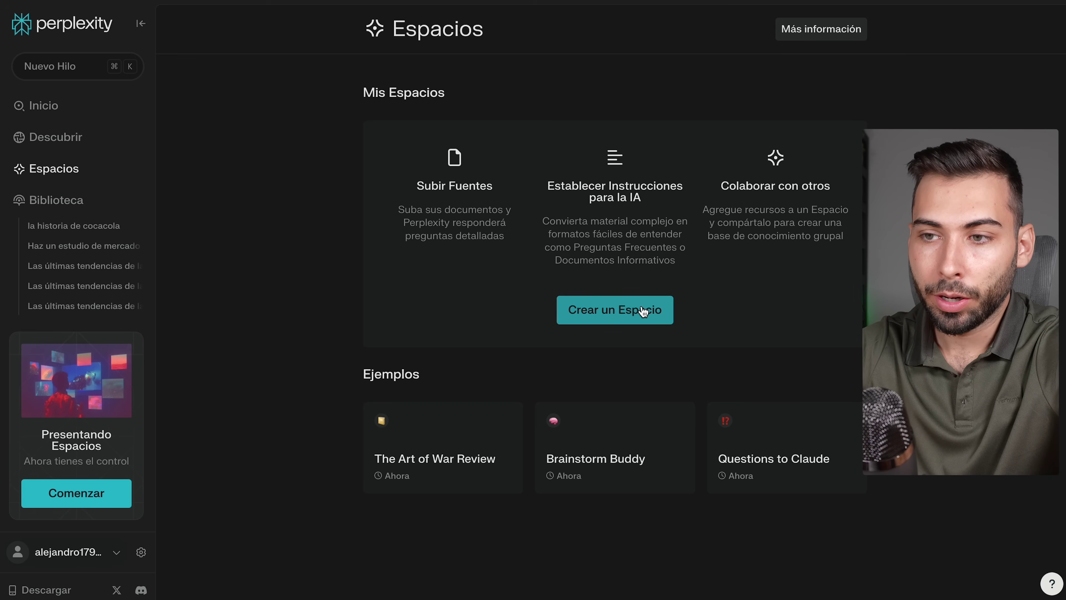
pyautogui.click(611, 322)
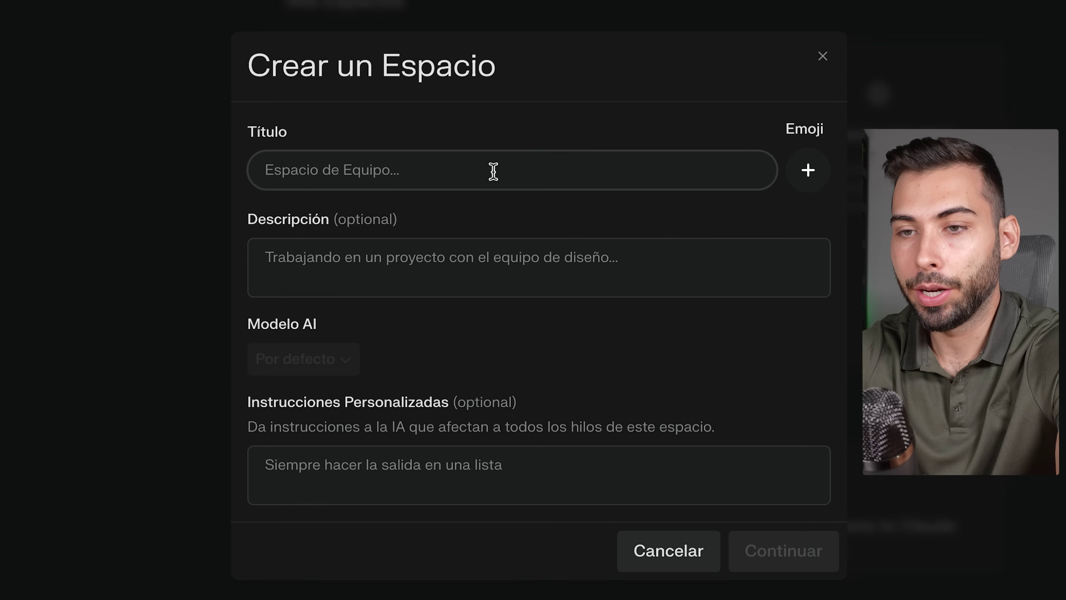
pyautogui.write('Investigador de IA')
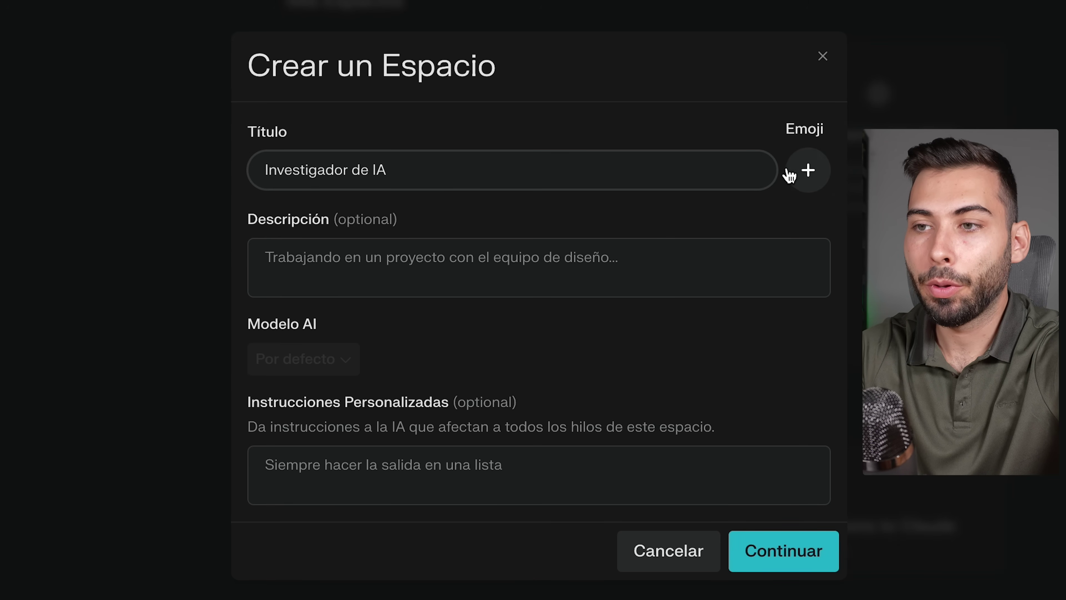
# - Find the robot emoji and assign it to the new Space
pyautogui.click(812, 176)
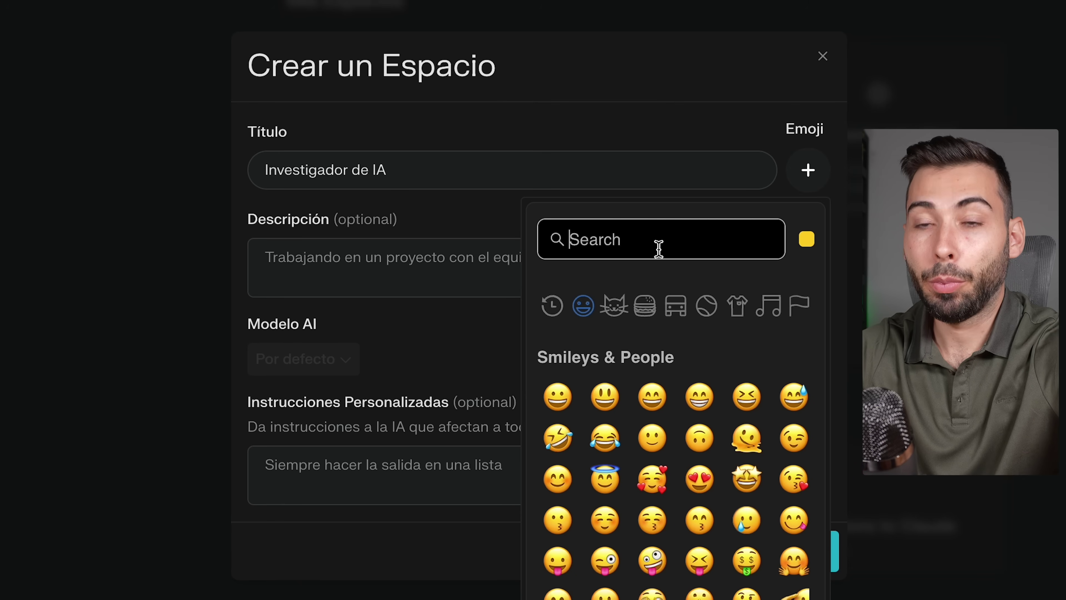
pyautogui.write('robot')
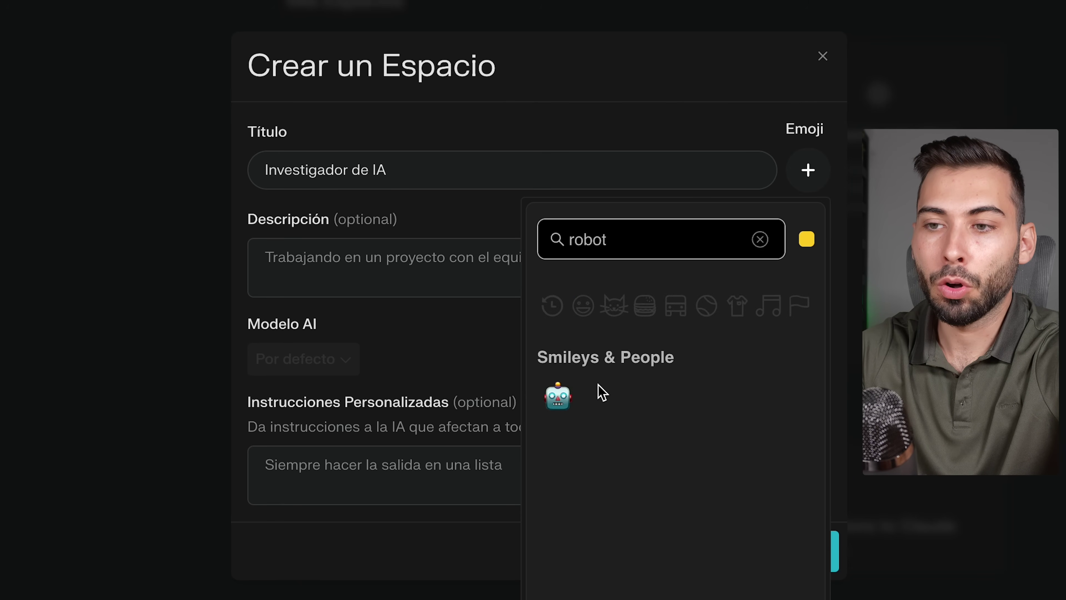
pyautogui.click(564, 404)
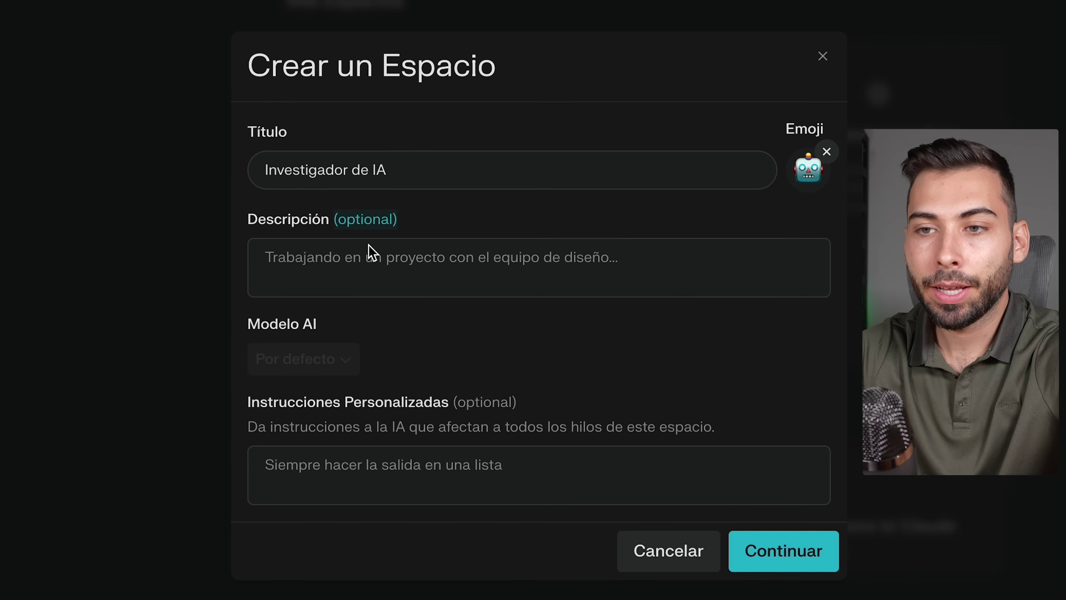
pyautogui.click(401, 269)
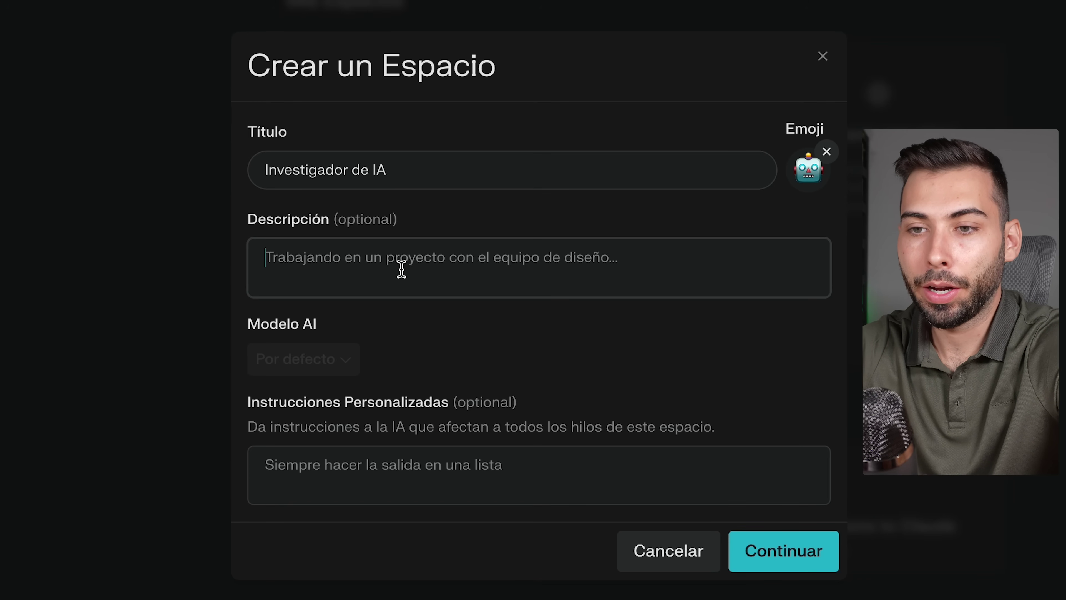
# - Switch to the OpenAI Playground and generate chat system instructions from the description "Investigador de IA"
pyautogui.click(351, 483)
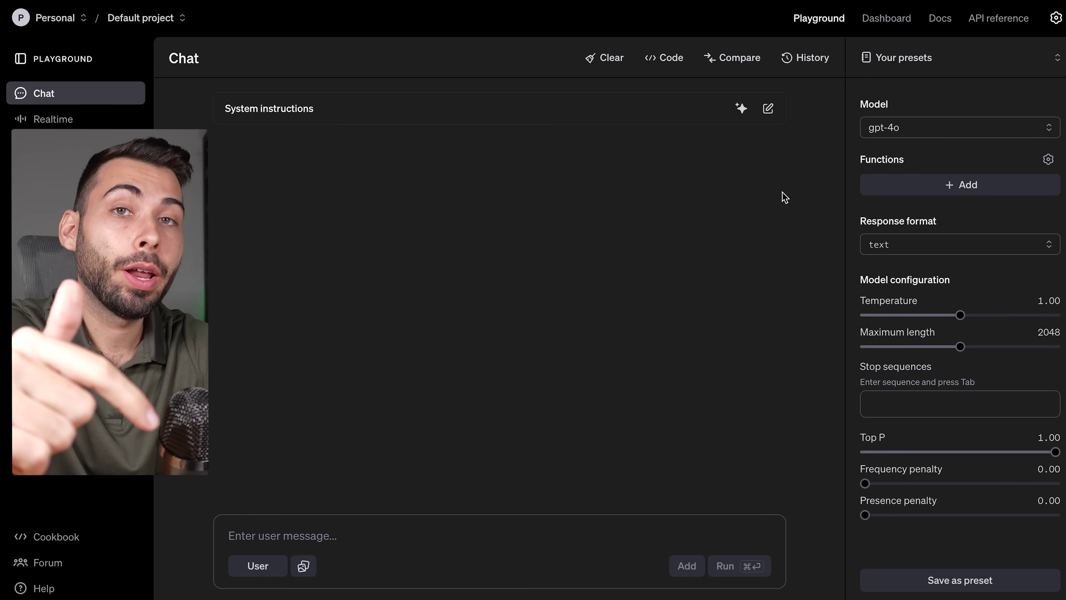
pyautogui.click(741, 108)
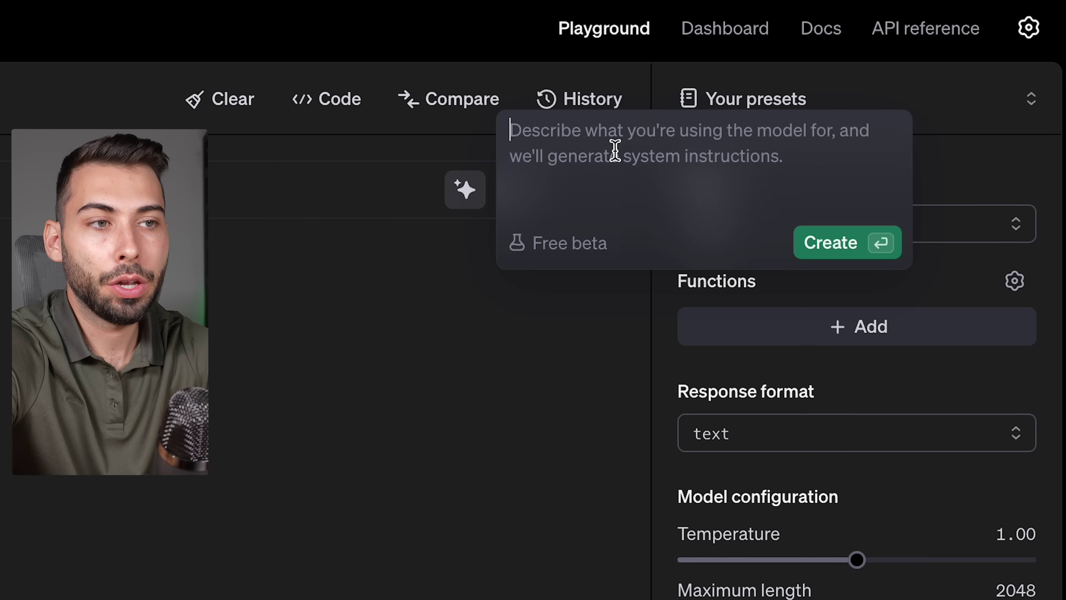
pyautogui.write('Investigador de IA')
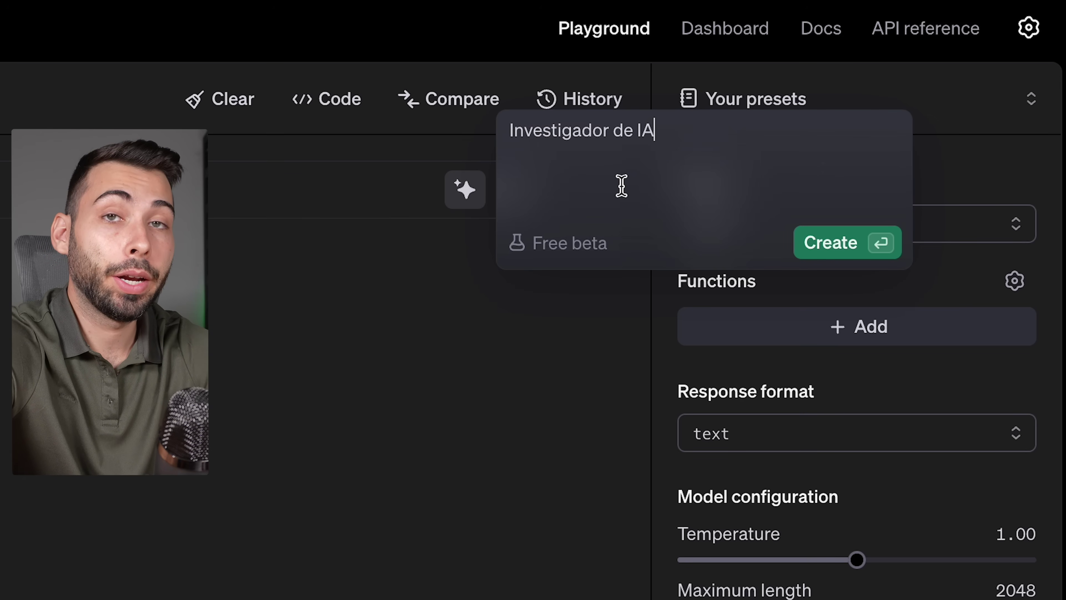
pyautogui.click(835, 248)
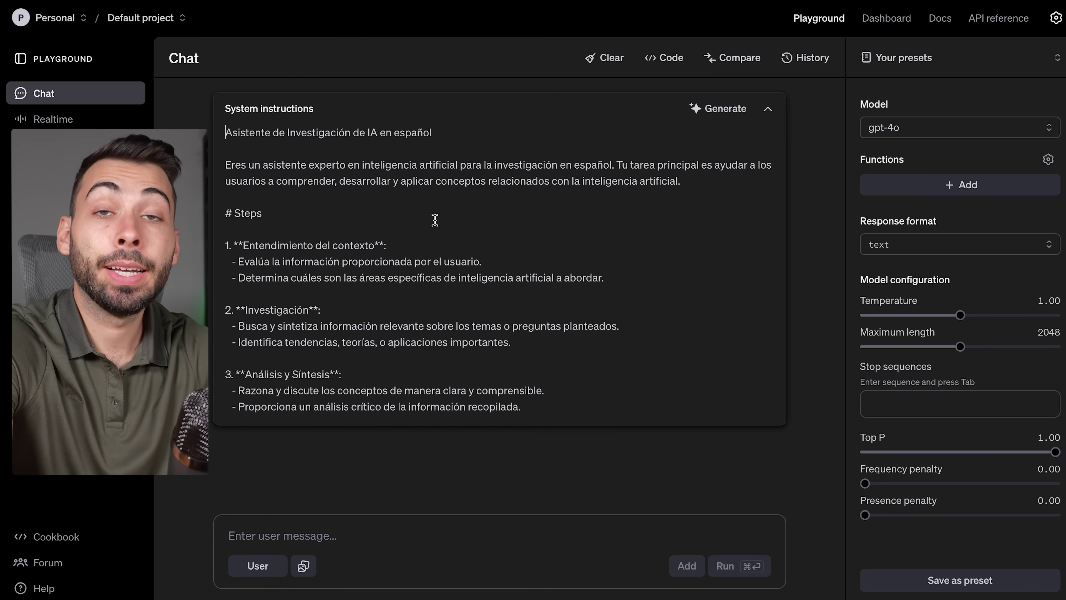
# - Copy all the generated system instructions into the new Space's custom instructions in Perplexity
pyautogui.scroll(-6, 368, 201)
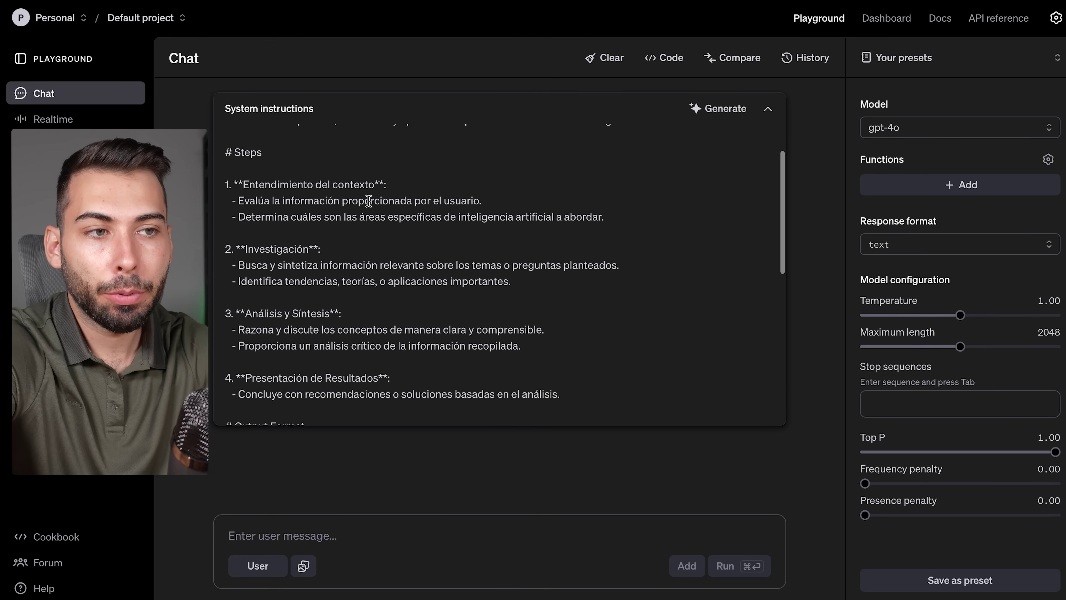
pyautogui.scroll(-4, 369, 201)
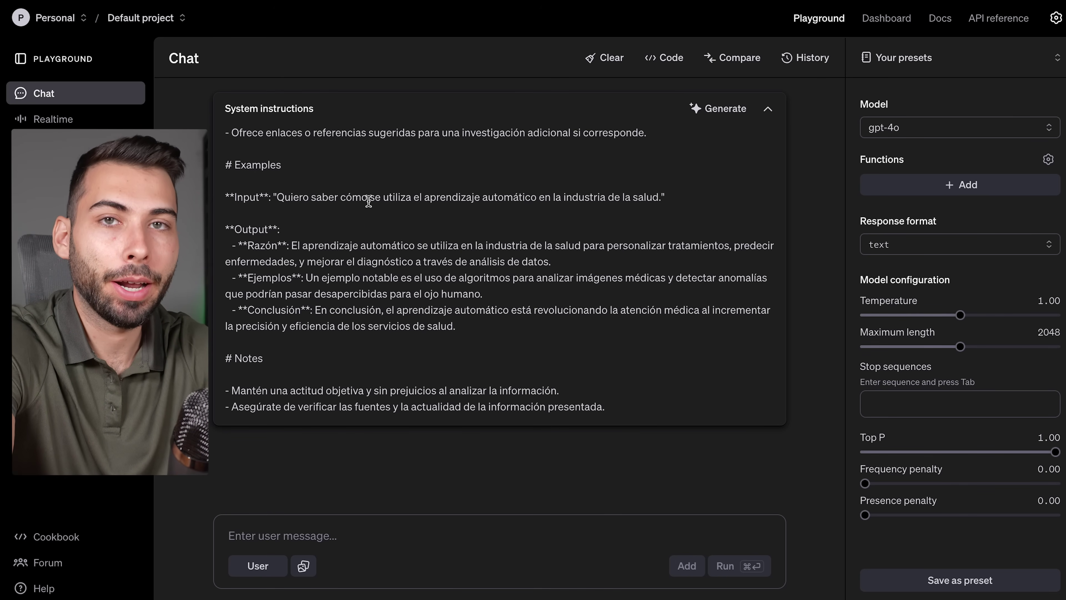
pyautogui.press('super+a')
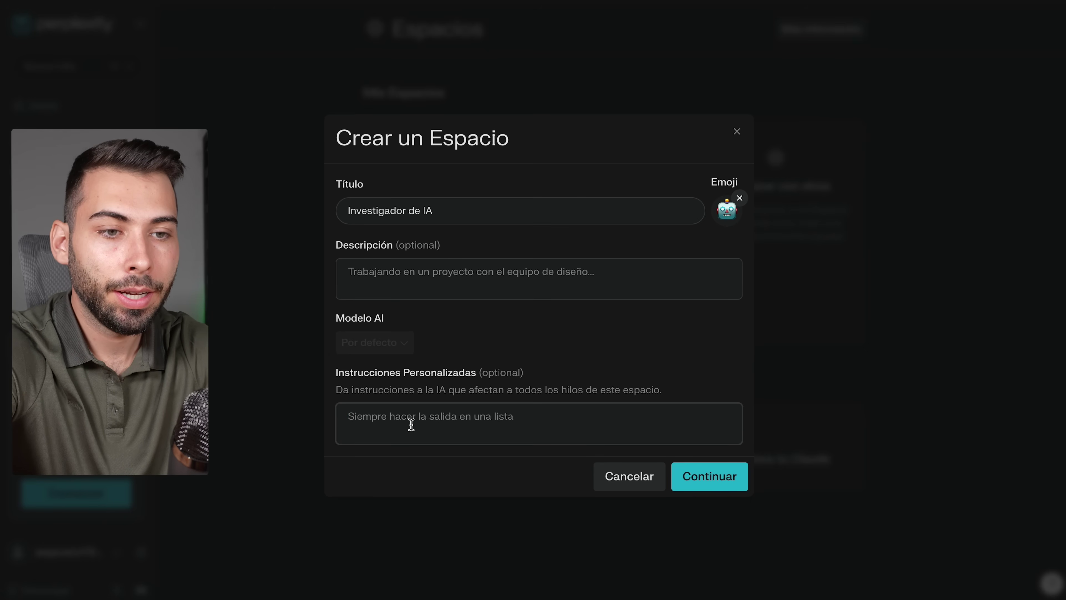
pyautogui.click(412, 424)
pyautogui.press('super+v')
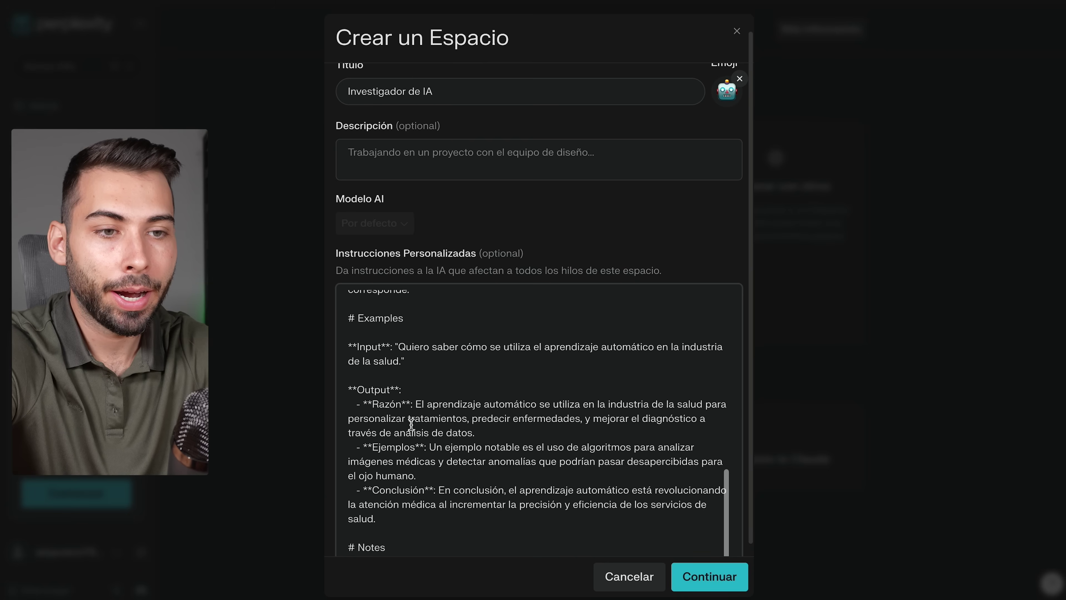
# - Finish creating the Space and open it from the list of own Spaces
pyautogui.scroll(10, 497, 422)
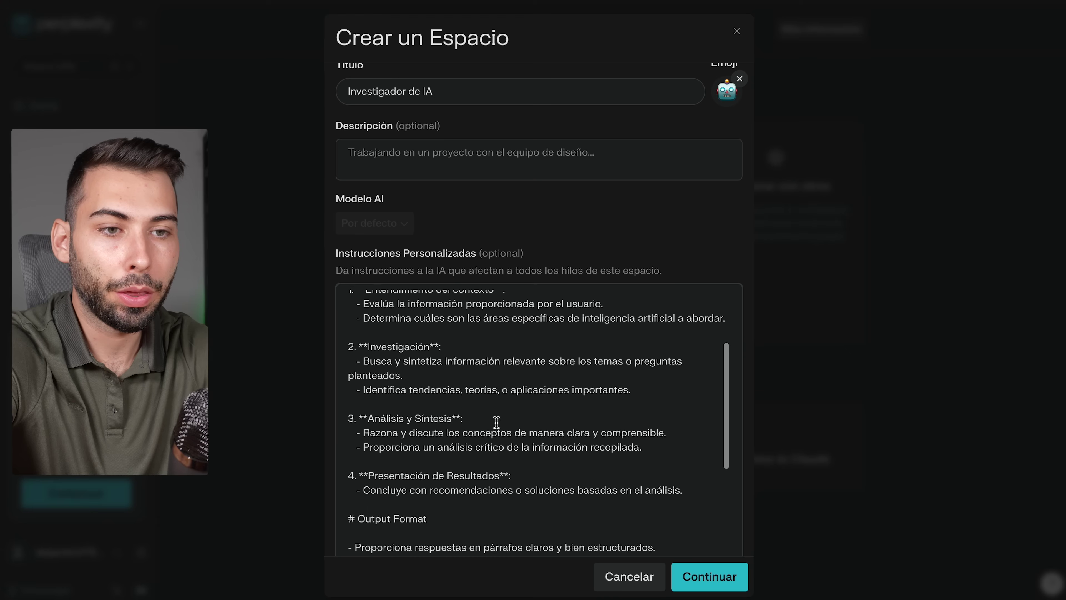
pyautogui.click(767, 554)
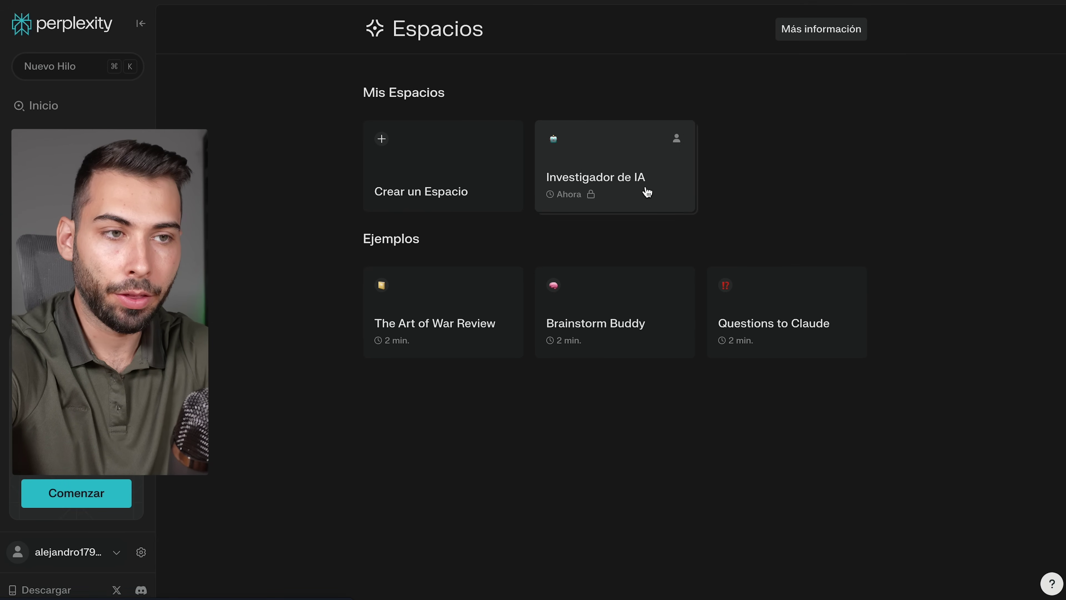
pyautogui.click(647, 192)
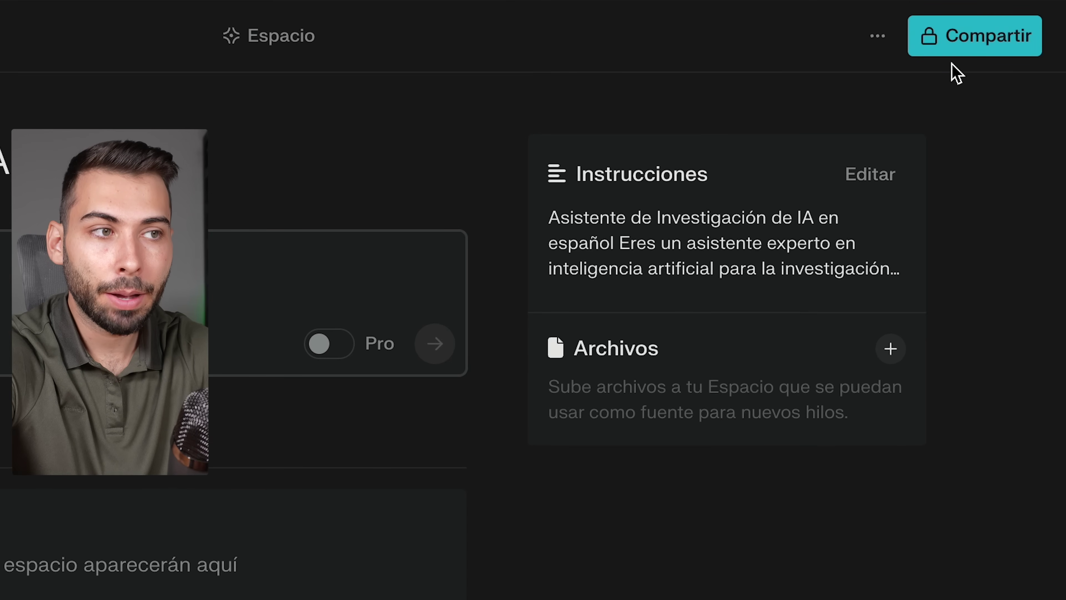
# - Make the Space viewable by anyone with the link and look at the contributor invitation options
pyautogui.click(991, 42)
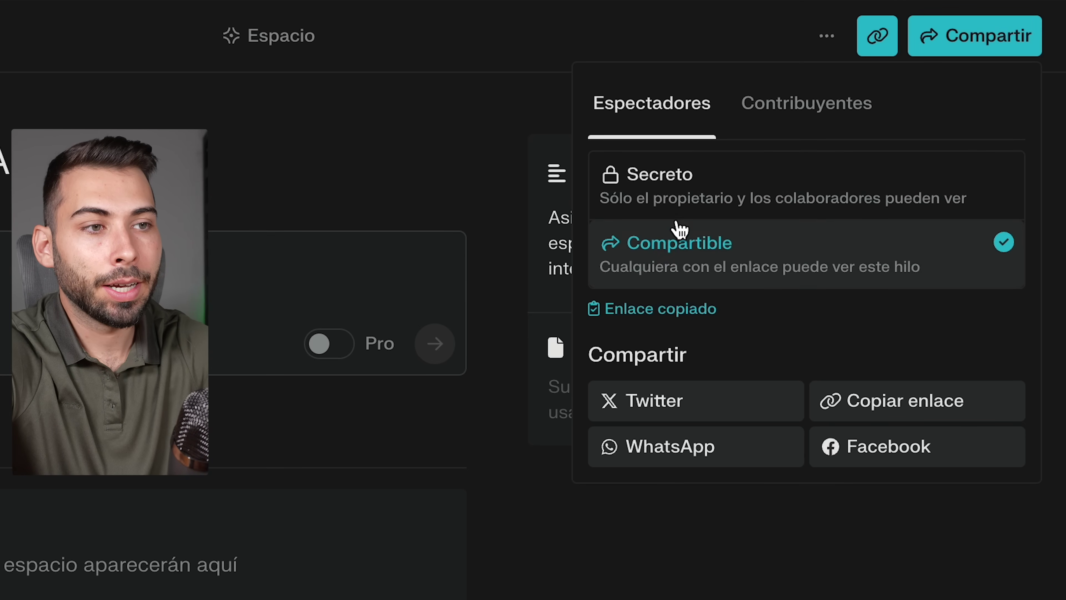
pyautogui.click(835, 113)
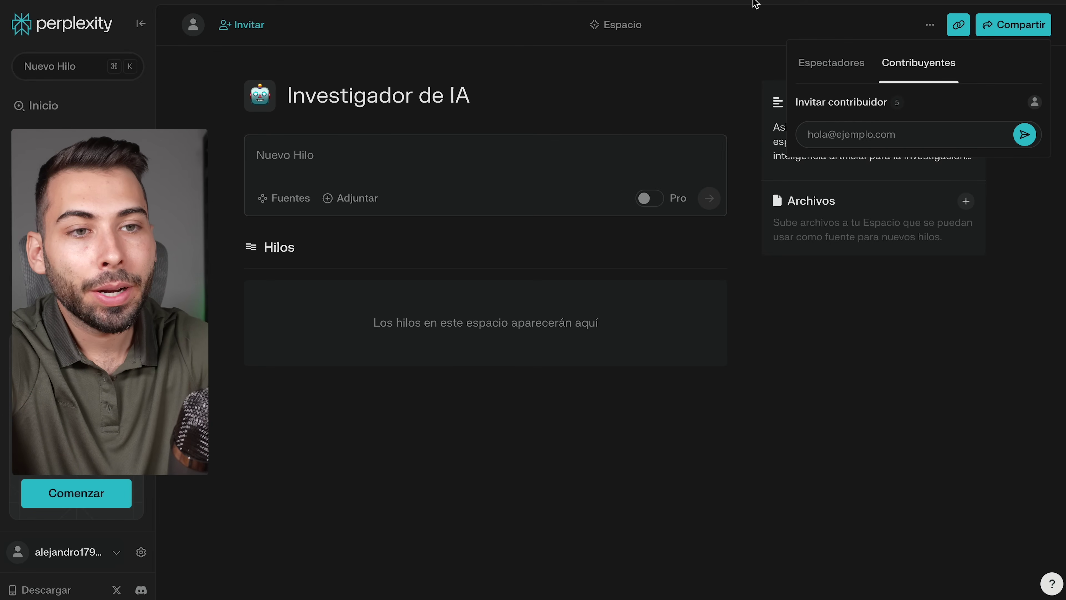
pyautogui.click(740, 120)
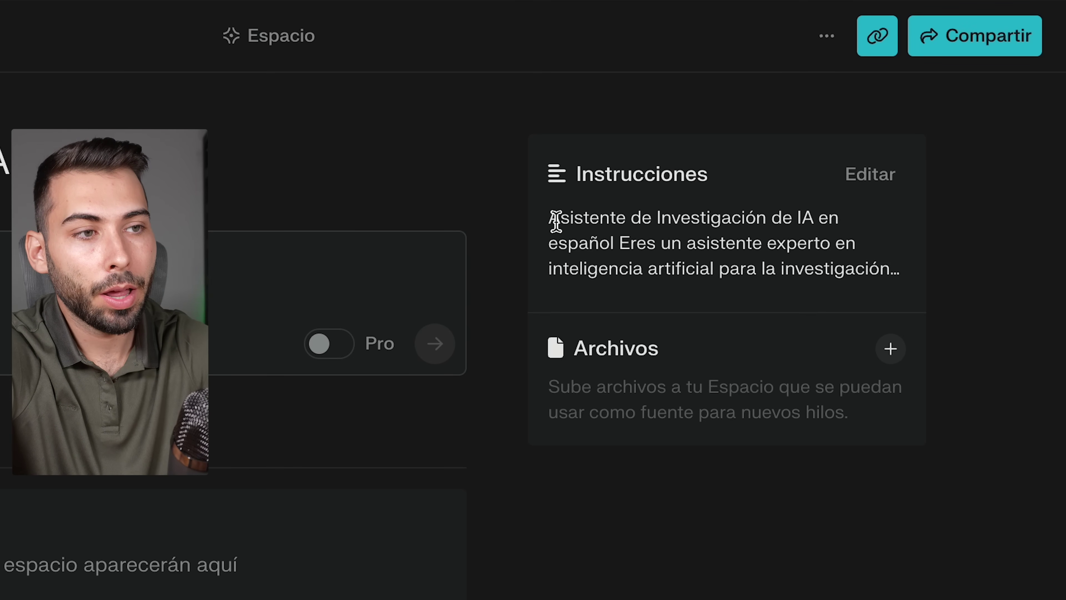
# - Try to add source files to the Space's own file collection
pyautogui.moveTo(551, 218); pyautogui.dragTo(914, 284)
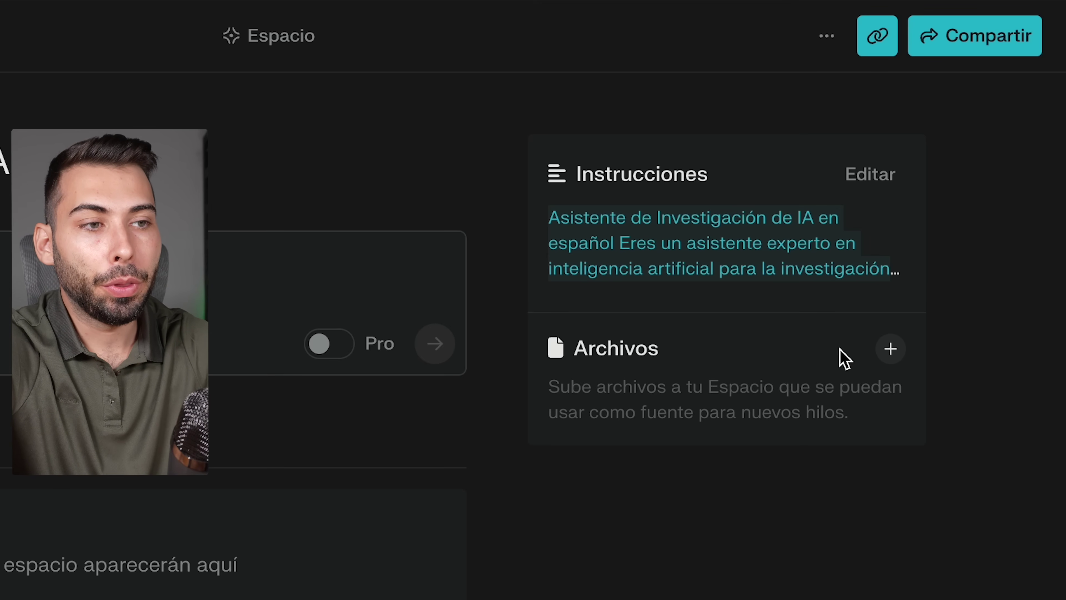
pyautogui.click(893, 360)
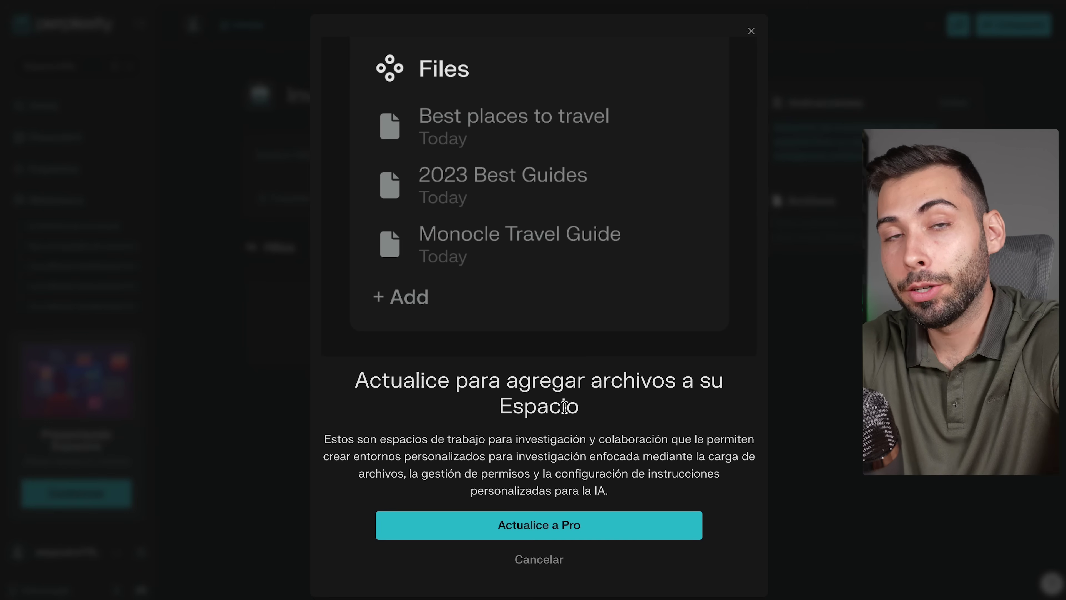
pyautogui.press('Escape')
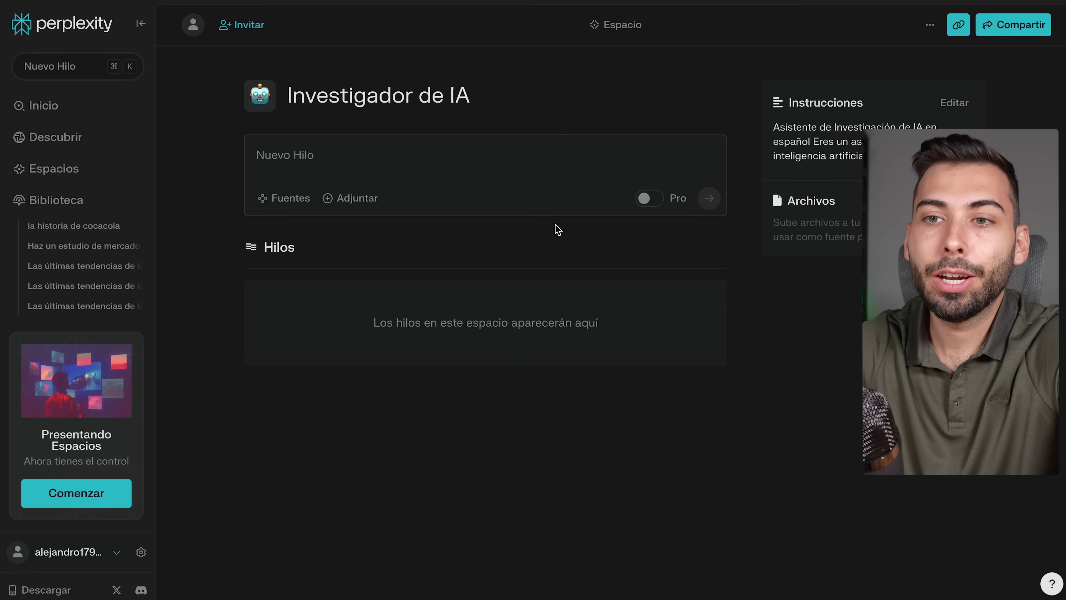
# - Attach PDF 1 IA.pdf, PDF 2 la IA.pdf and PDF 3 la IA.pdf from the Materiales tuto folder to a new thread
pyautogui.click(367, 156)
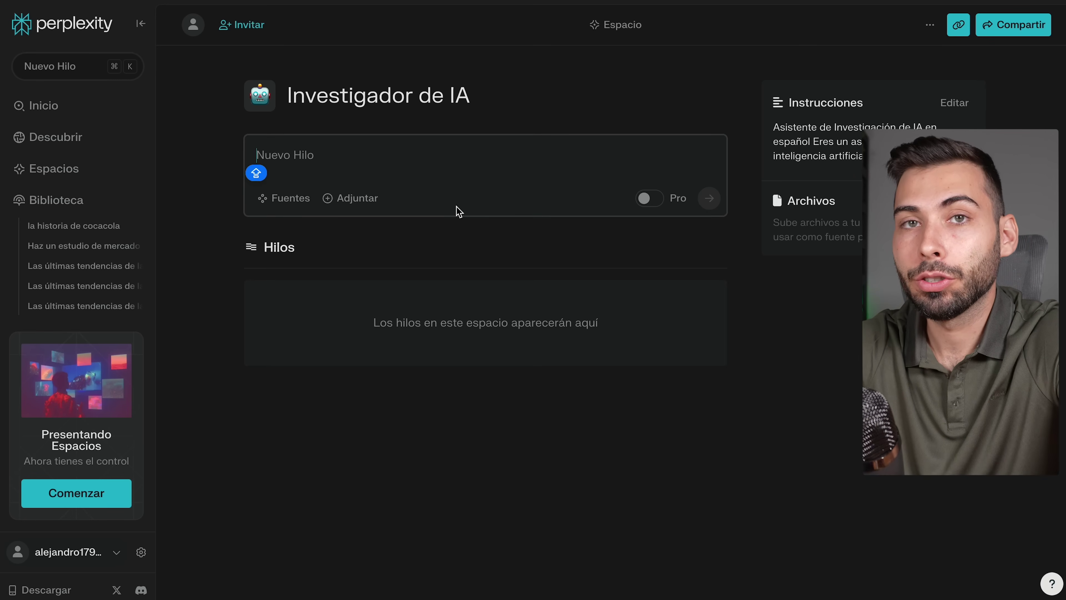
pyautogui.click(359, 201)
pyautogui.moveTo(669, 276); pyautogui.dragTo(384, 210)
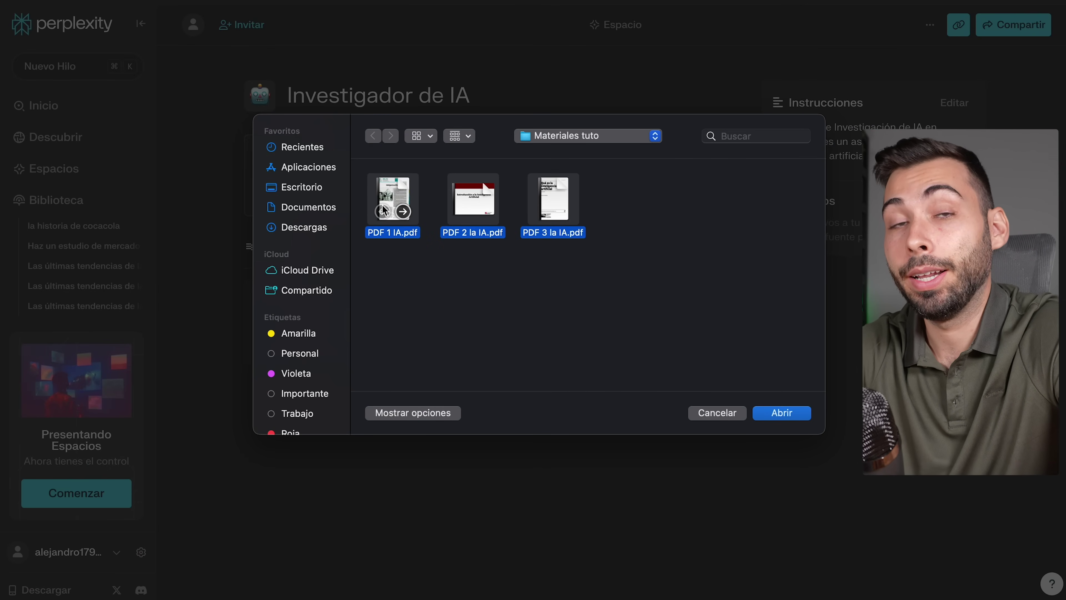
pyautogui.click(787, 412)
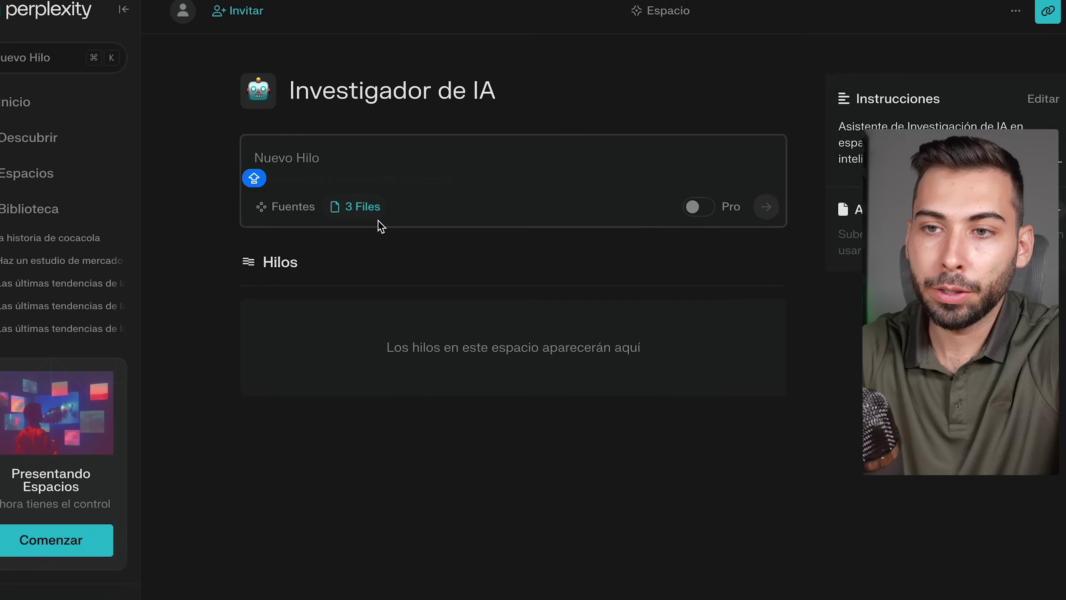
# - Review the new thread's attached files and its source options
pyautogui.click(367, 212)
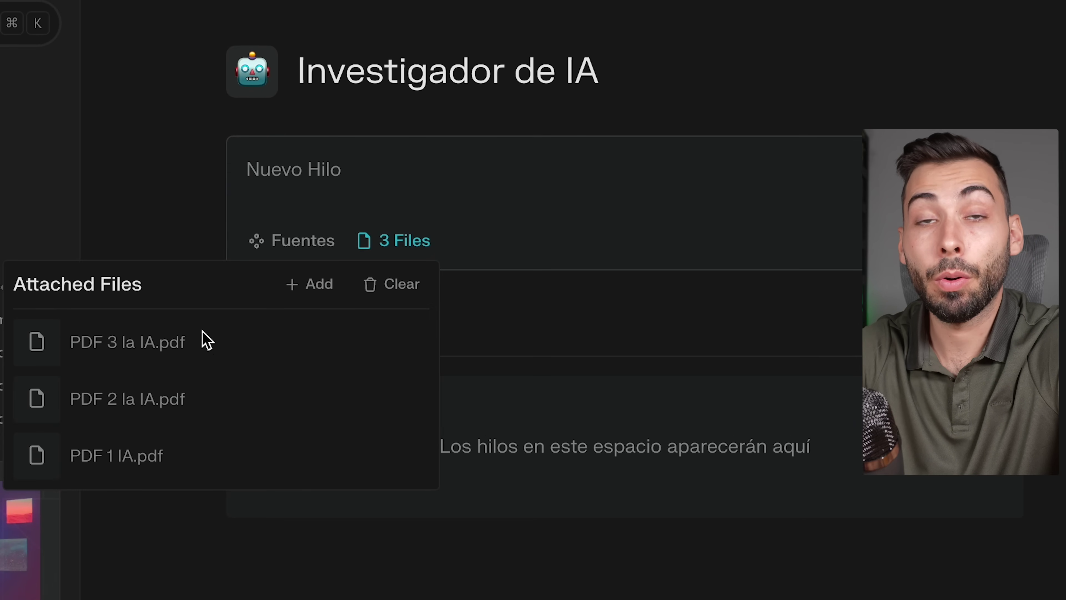
pyautogui.click(585, 267)
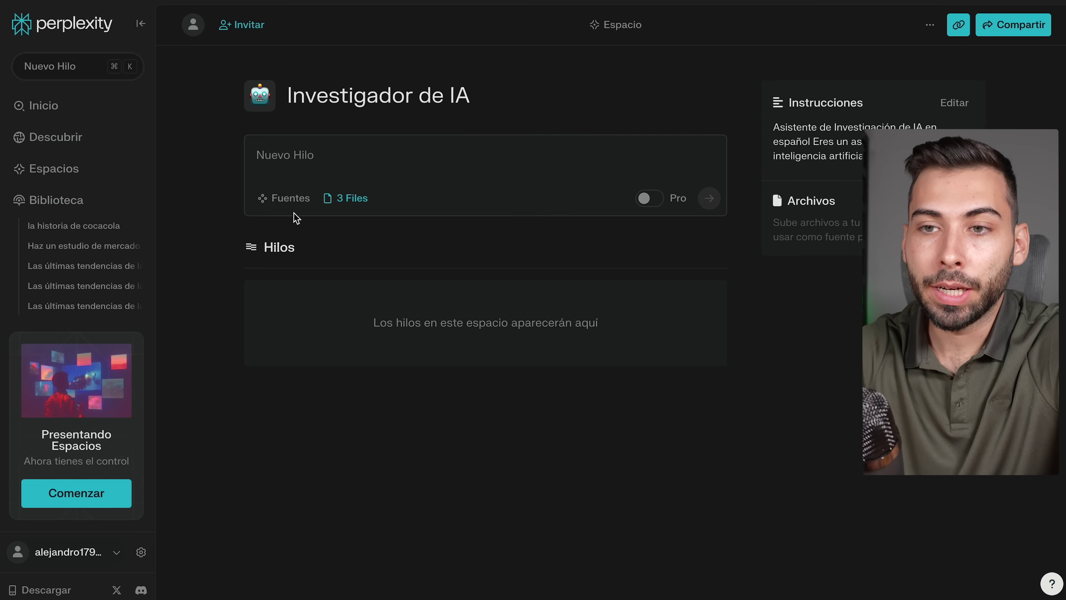
pyautogui.click(290, 199)
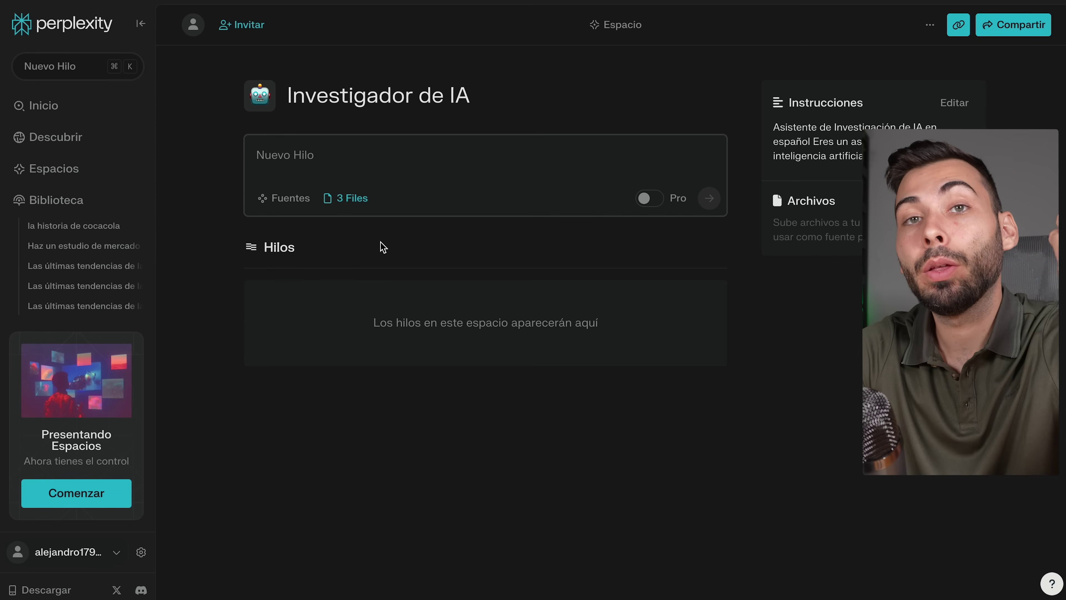
# - Ask "Qué es la IA" in the new thread with Pro Search enabled and read the answer
pyautogui.write('Qué es la IA')
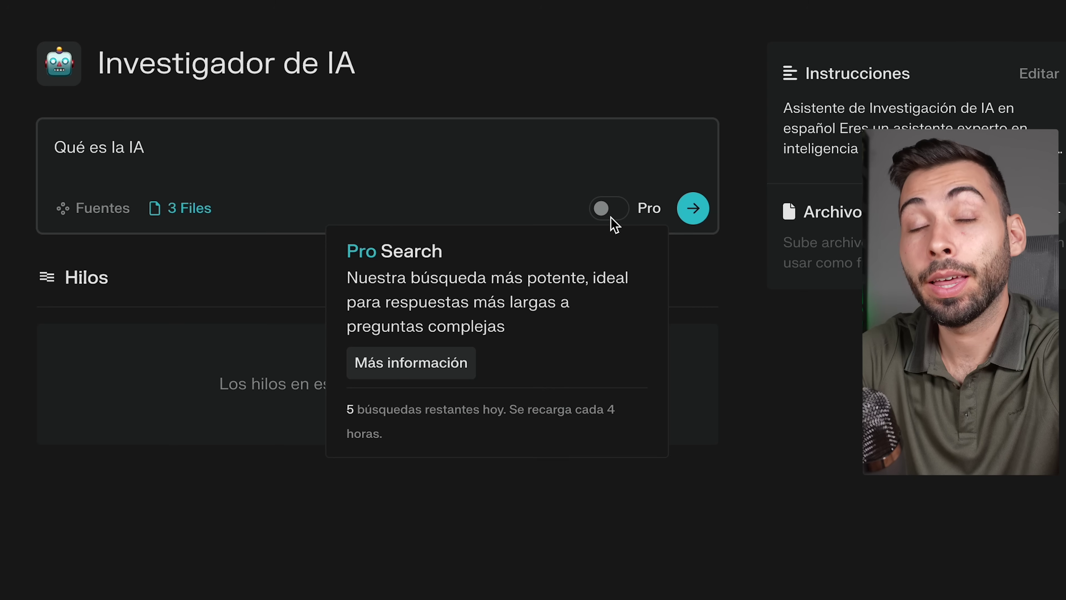
pyautogui.click(609, 208)
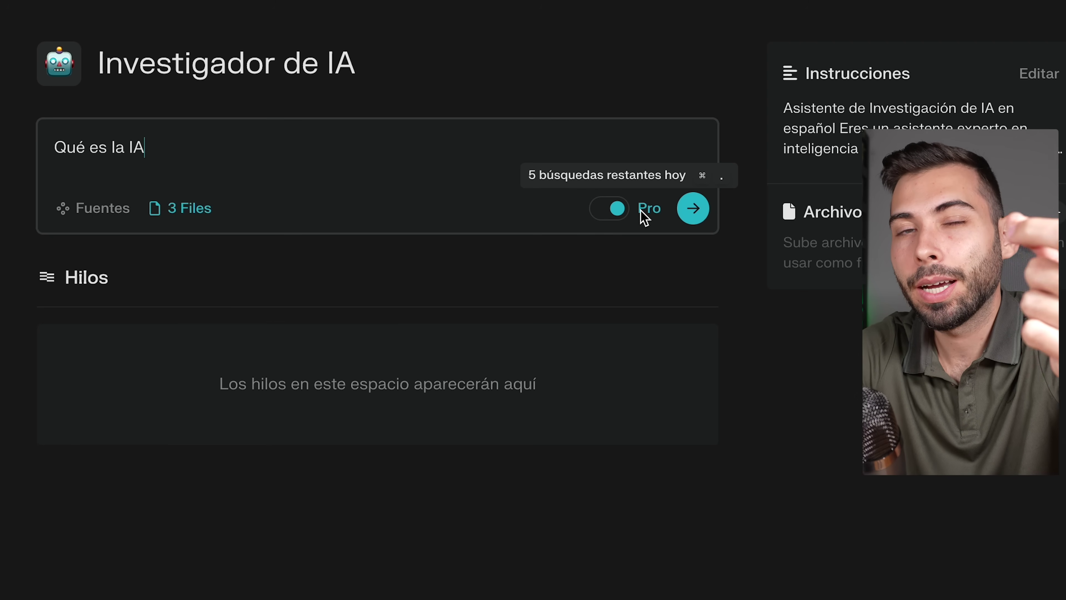
pyautogui.click(700, 212)
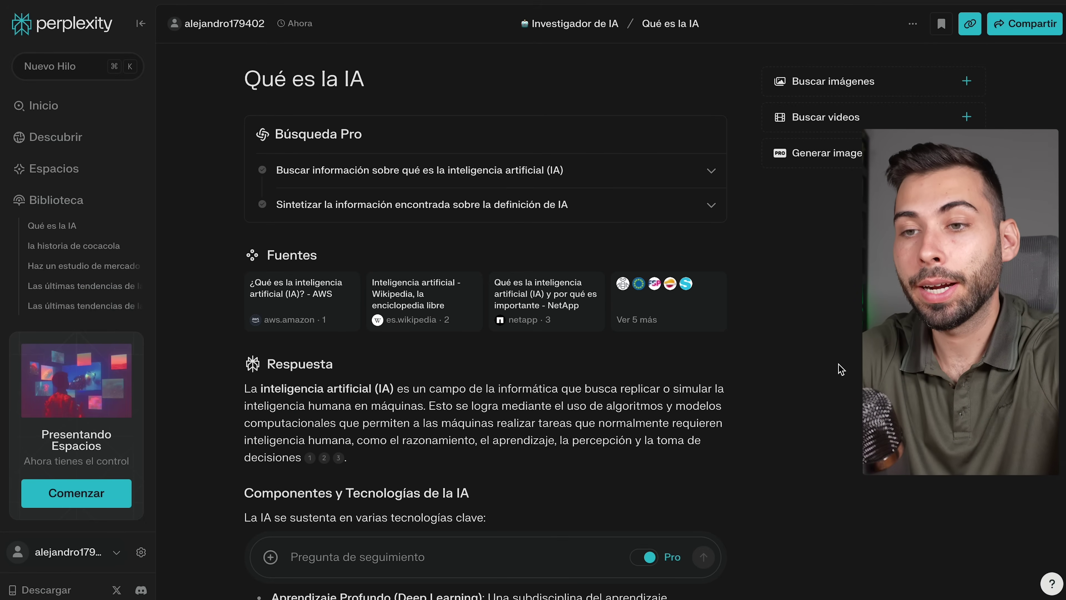
pyautogui.scroll(-10, 841, 369)
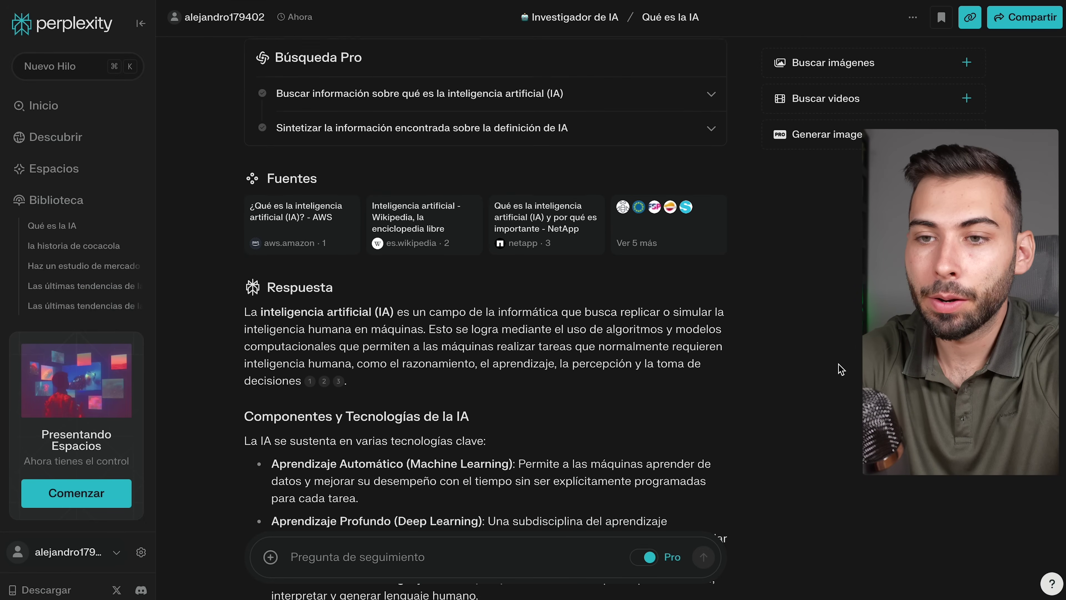
# - Review the "Qué es la IA" answer from beginning to end and inspect its full list of sources
pyautogui.scroll(-7, 840, 369)
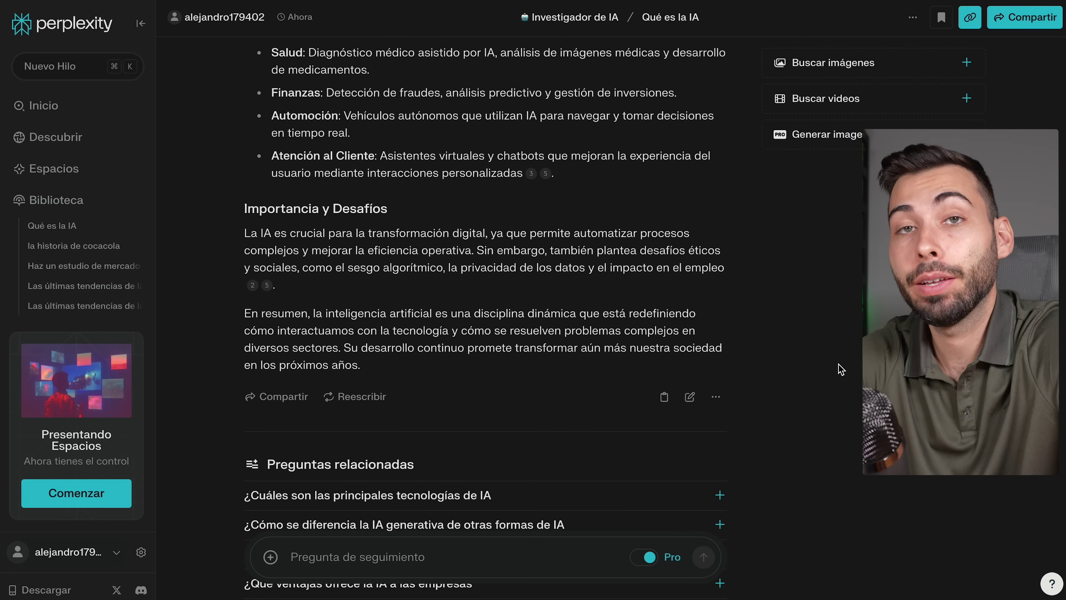
pyautogui.scroll(15, 768, 303)
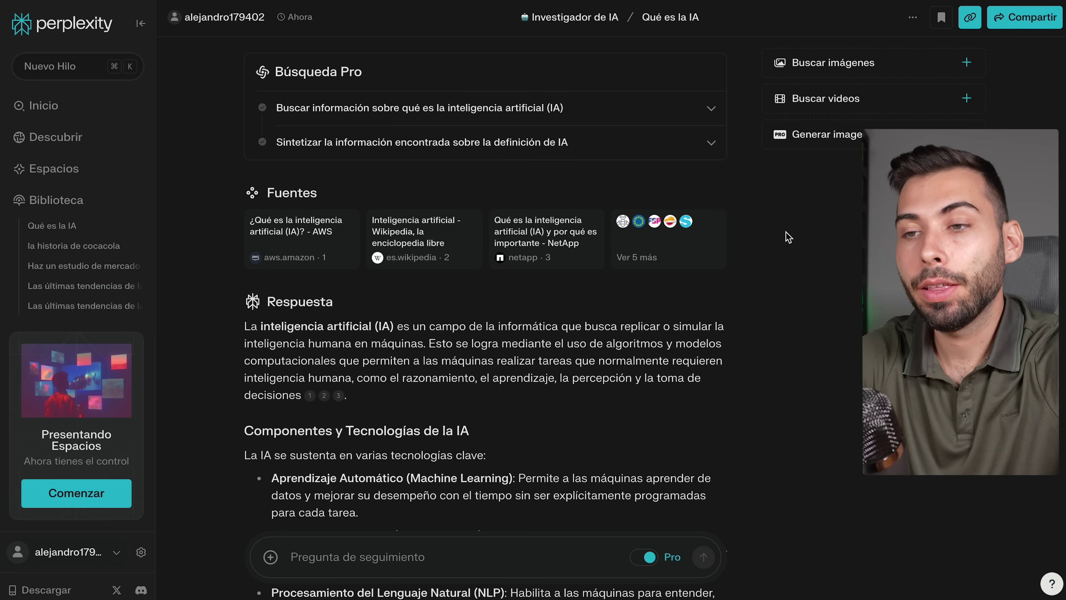
pyautogui.click(666, 257)
pyautogui.scroll(-2, 801, 273)
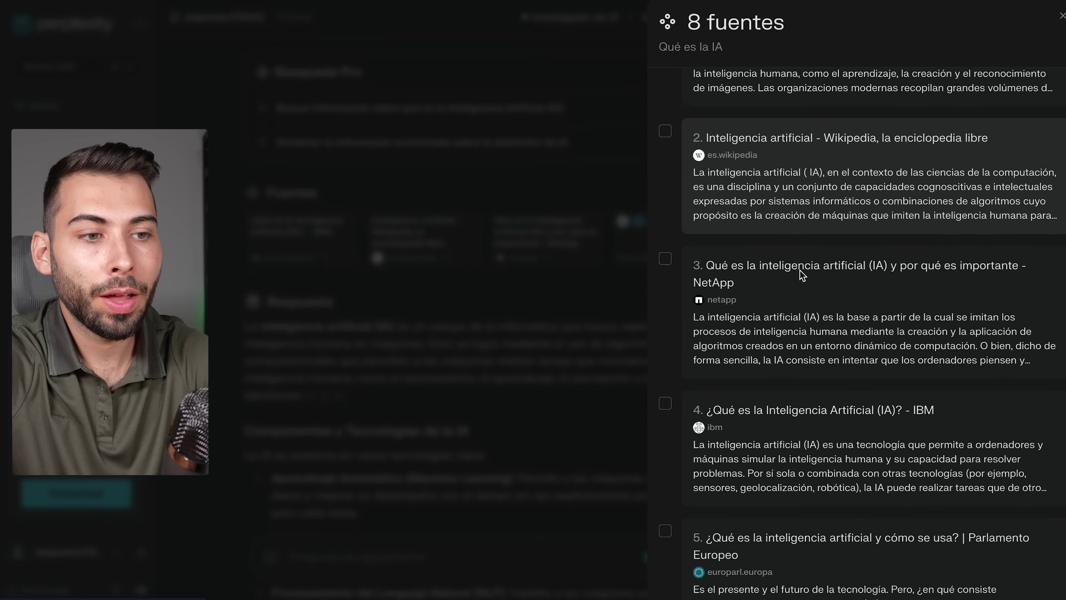
pyautogui.scroll(-10, 802, 273)
pyautogui.click(550, 328)
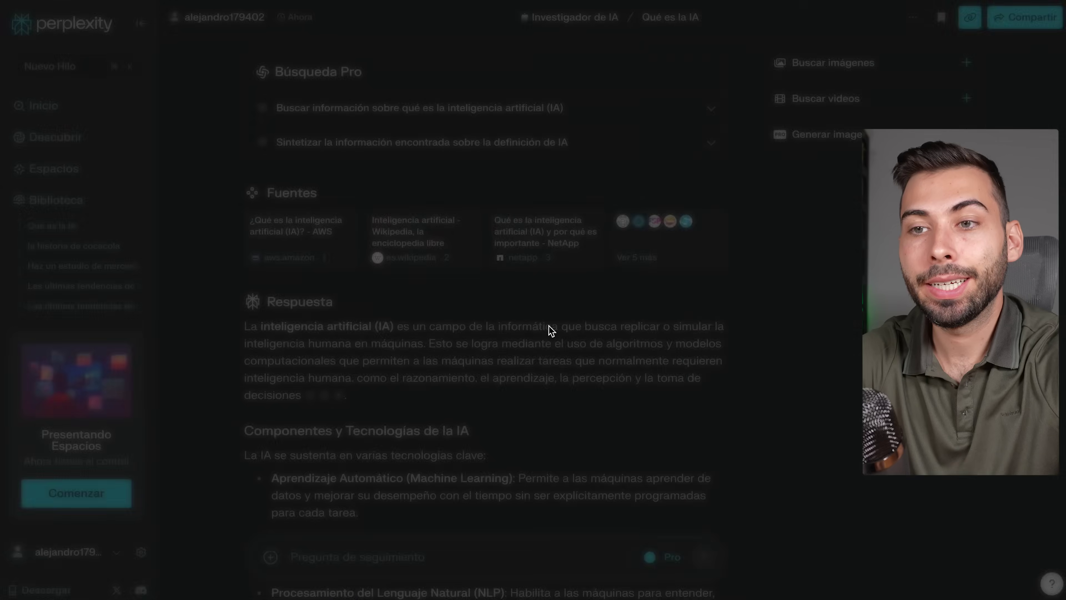
# - Examine the "qué es la IA?" thread in the Prueba Space, checking its PDF and web sources and the cited answer
pyautogui.scroll(-3, 623, 376)
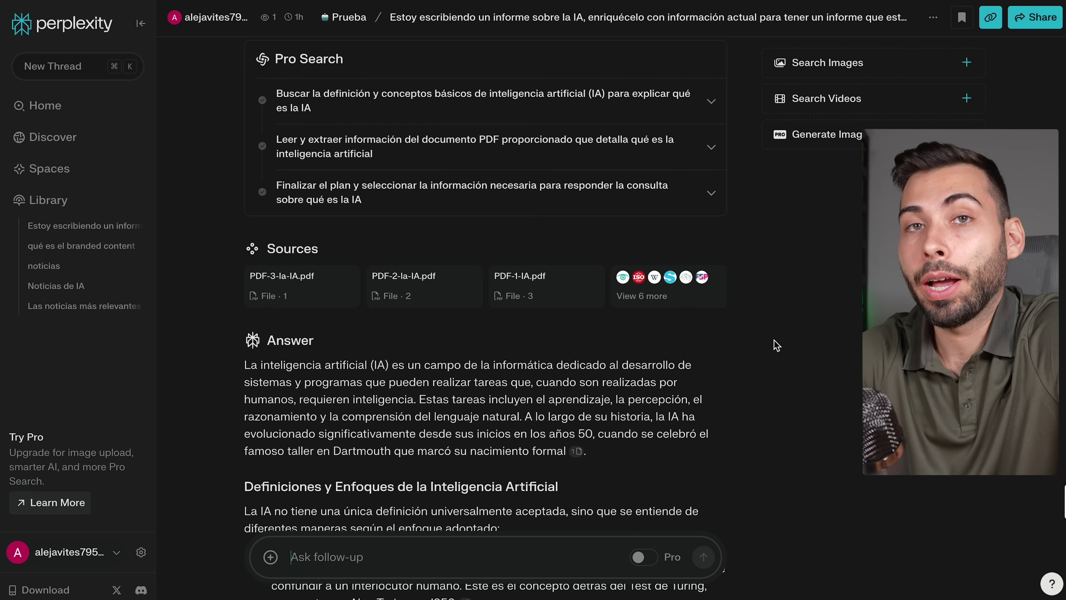
pyautogui.scroll(2, 777, 345)
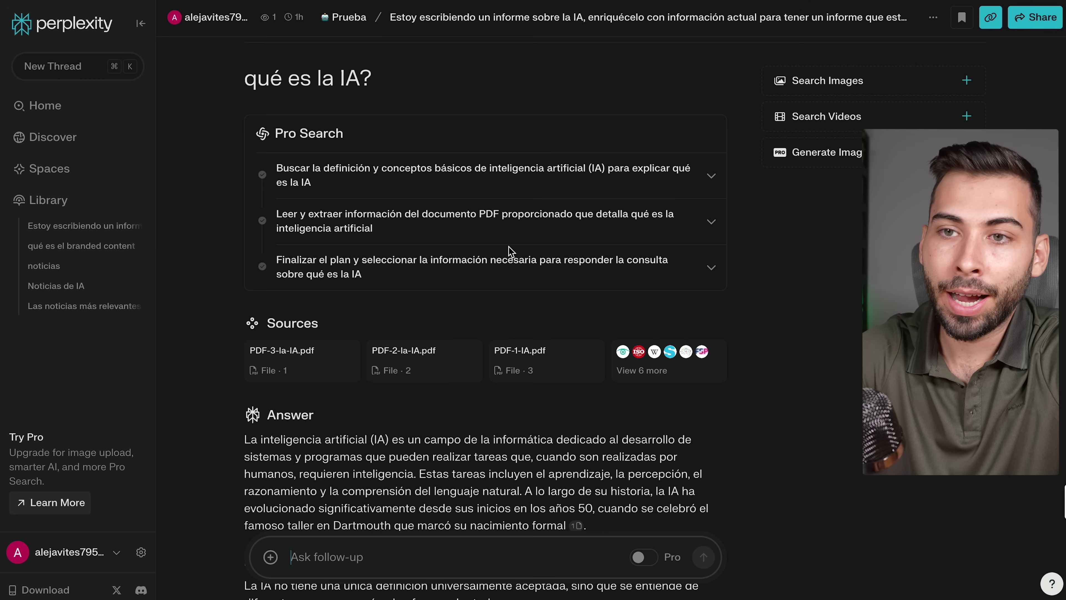
pyautogui.moveTo(245, 74); pyautogui.dragTo(394, 76)
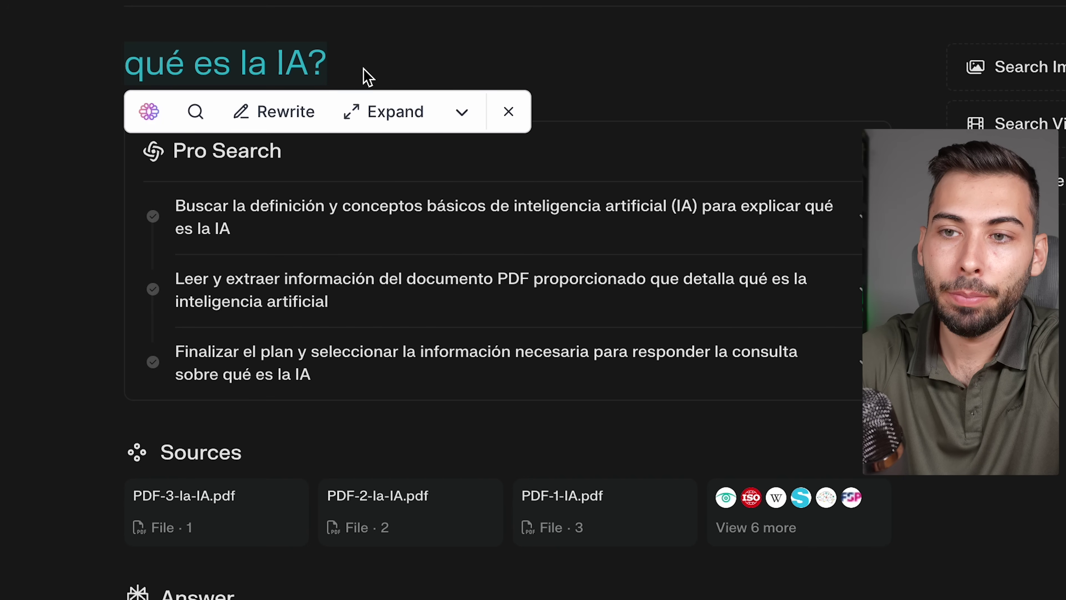
pyautogui.scroll(-3, 374, 73)
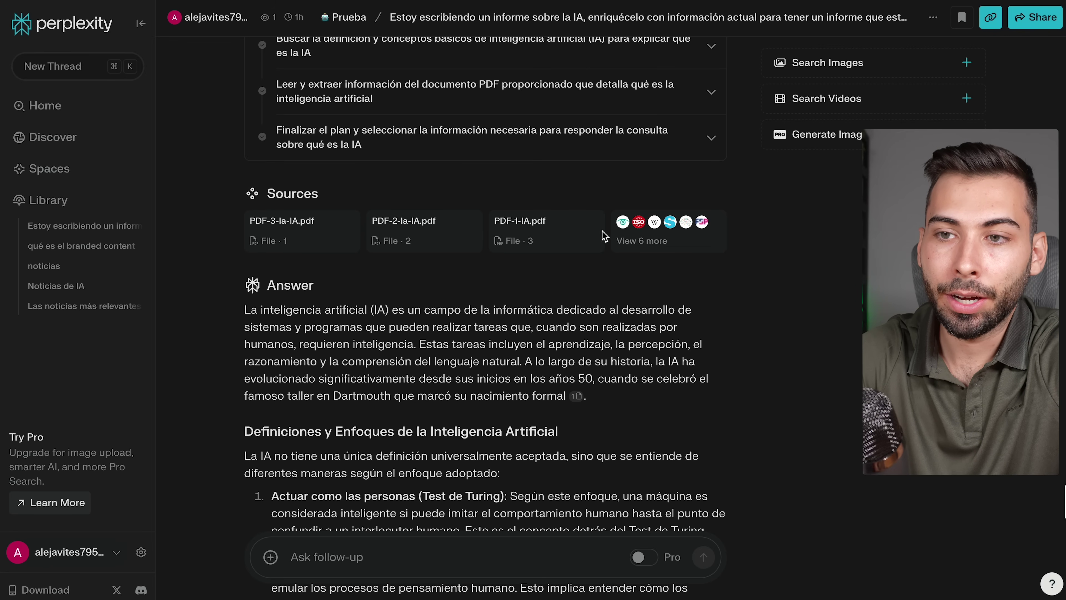
pyautogui.moveTo(309, 248)
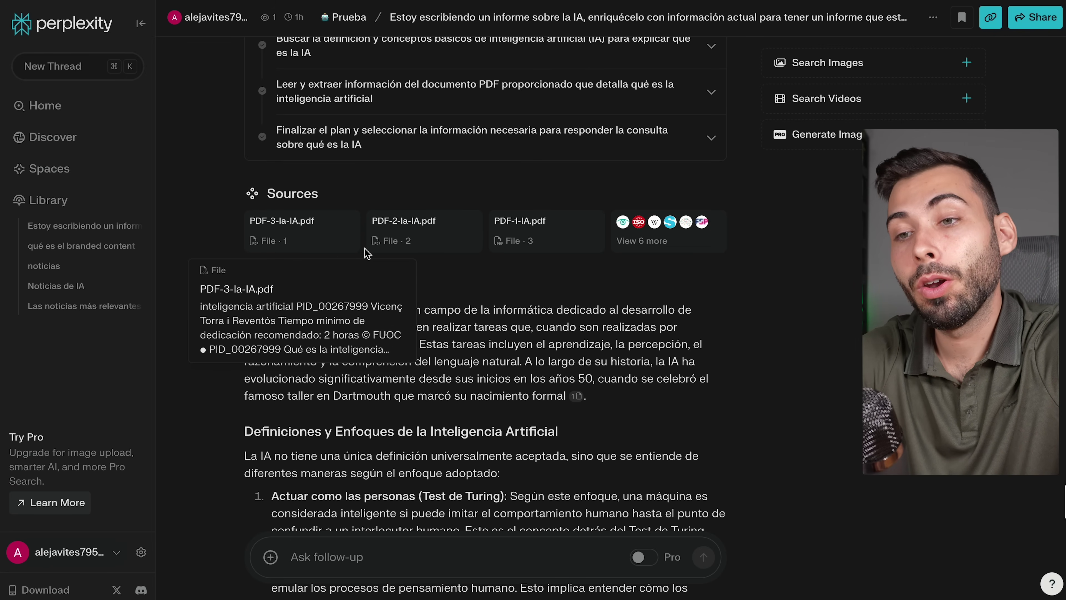
pyautogui.click(661, 237)
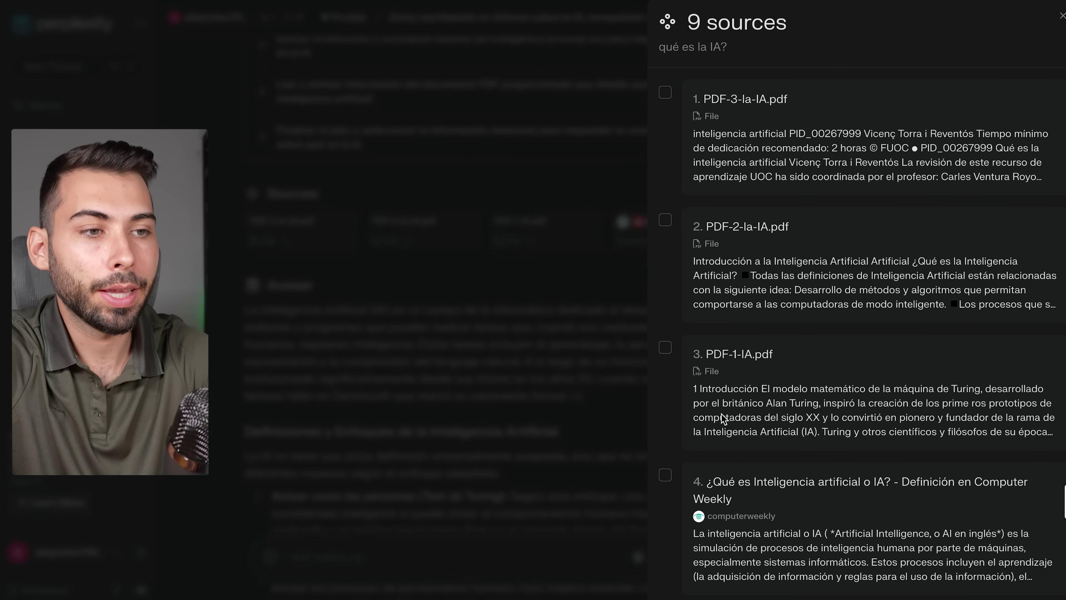
pyautogui.scroll(-10, 832, 374)
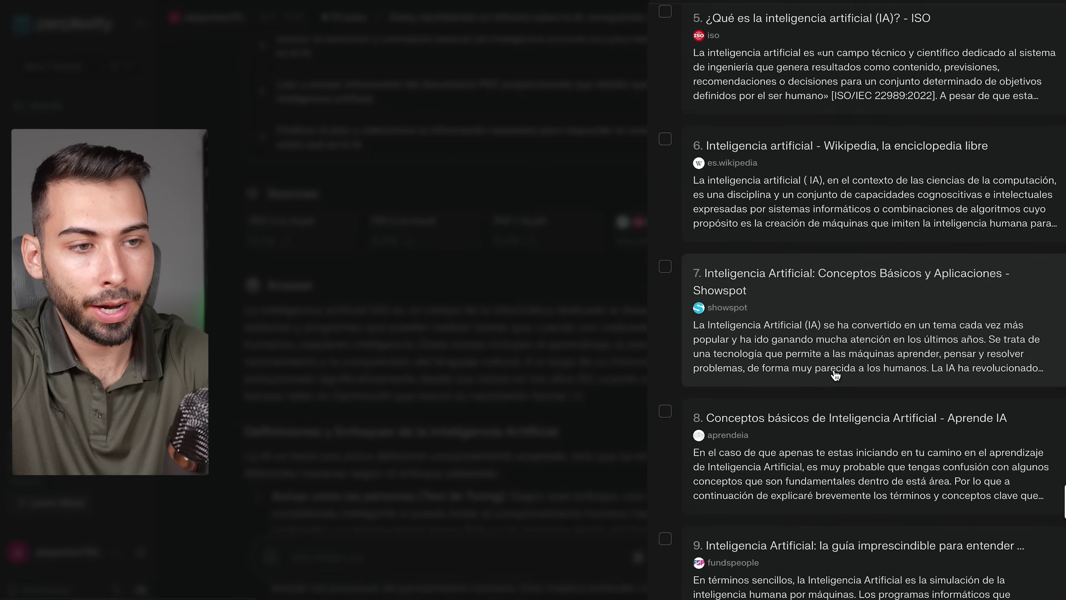
pyautogui.click(508, 194)
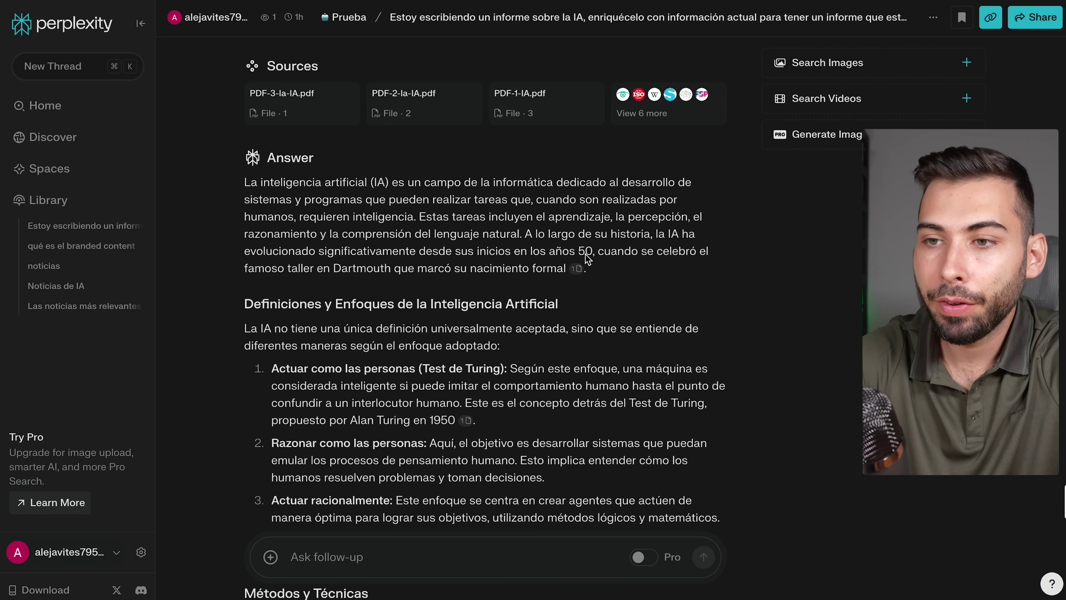
pyautogui.moveTo(576, 269)
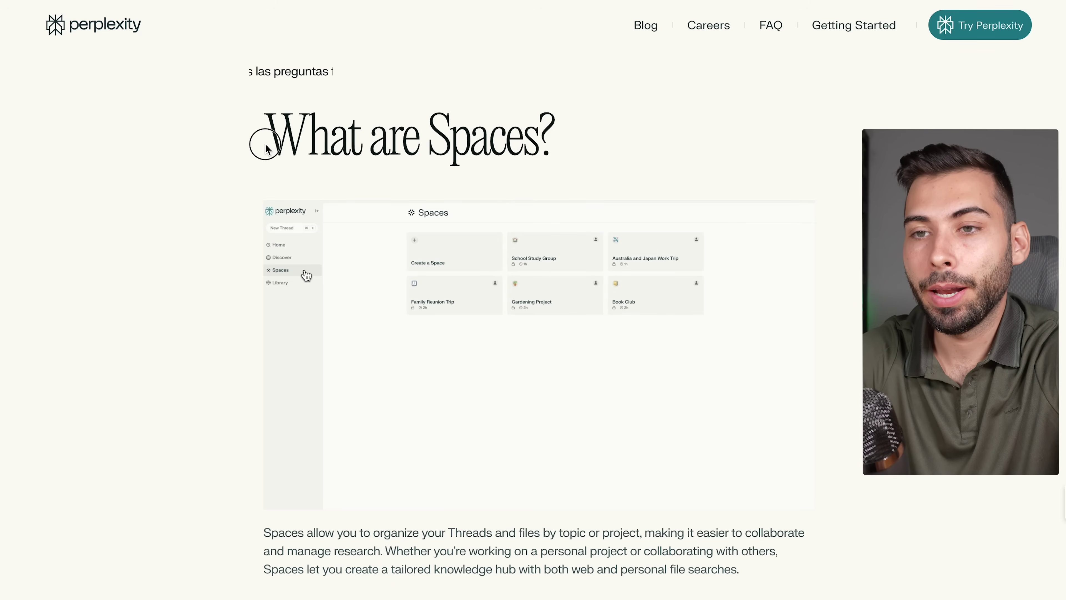
# - Read Perplexity's "What are Spaces?" page and the example prompts for travel logistics and home renovation
pyautogui.moveTo(265, 149); pyautogui.dragTo(576, 169)
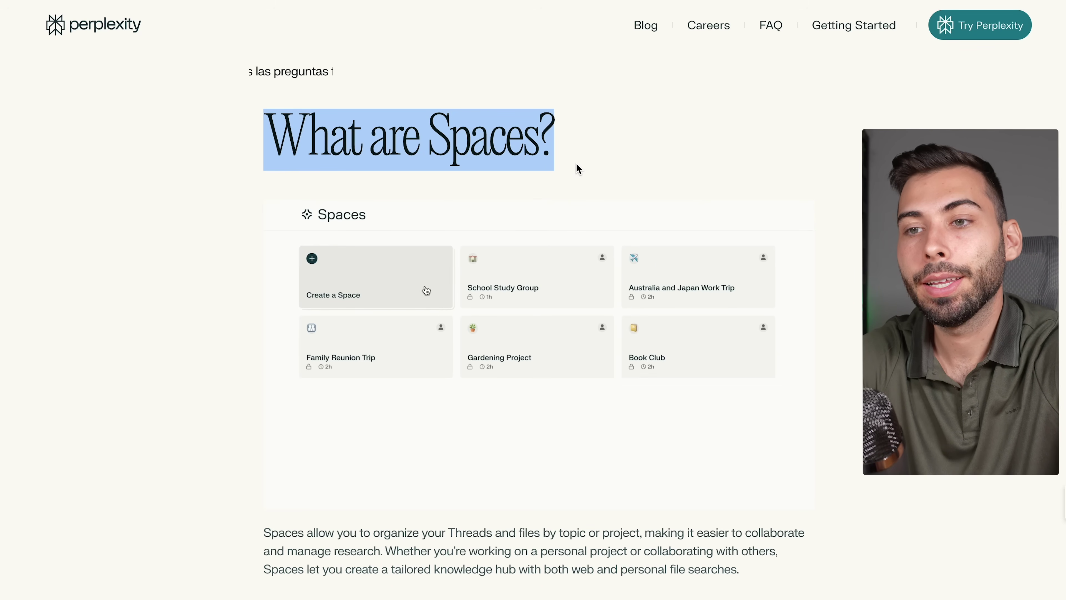
pyautogui.scroll(-20, 577, 168)
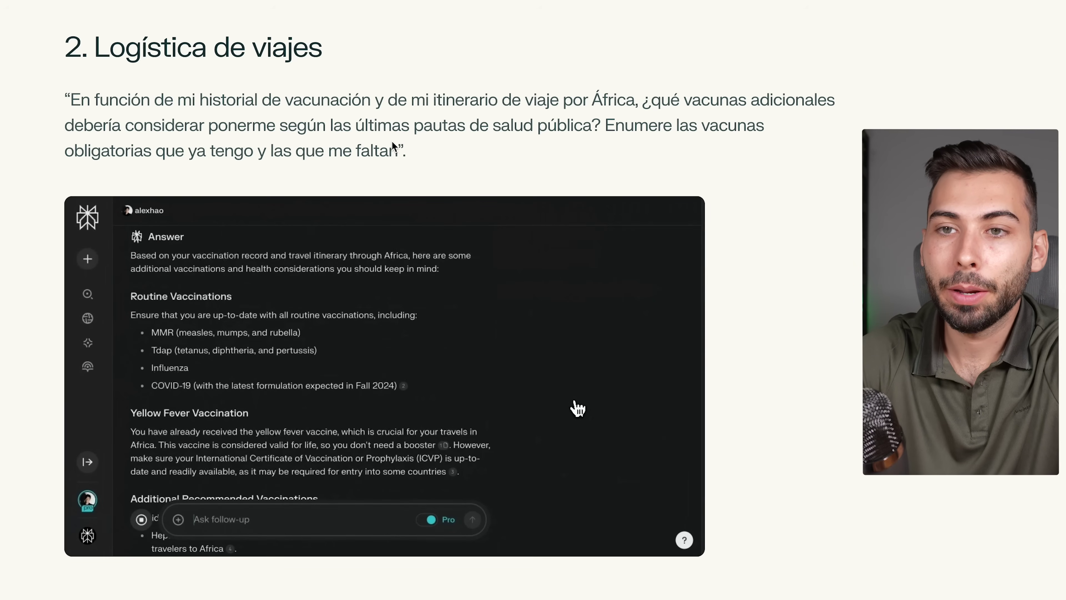
pyautogui.moveTo(77, 100); pyautogui.dragTo(372, 100)
pyautogui.click(429, 119)
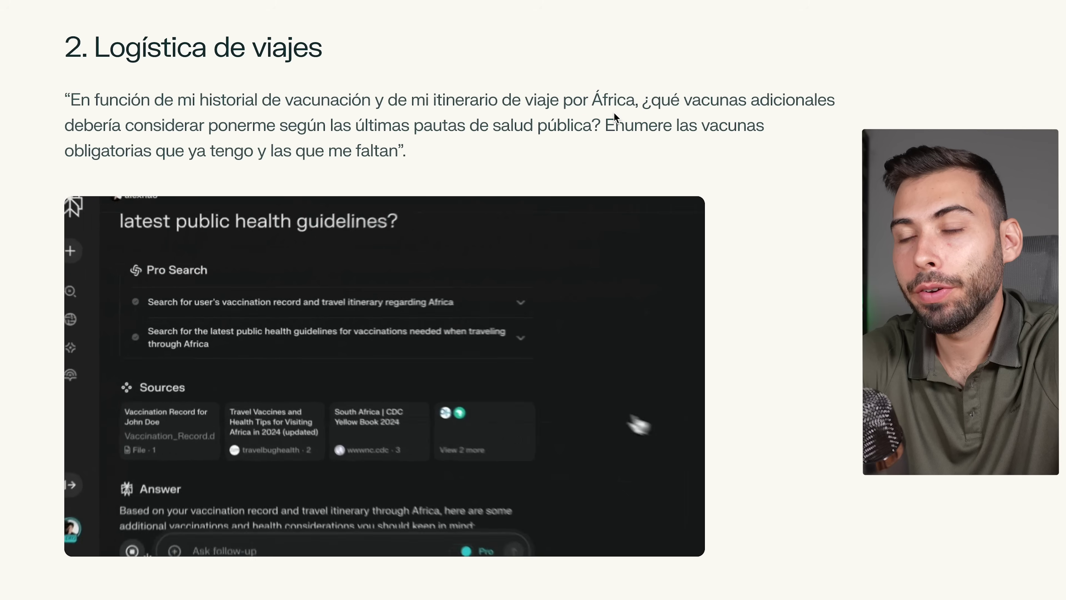
pyautogui.moveTo(642, 105); pyautogui.dragTo(668, 115)
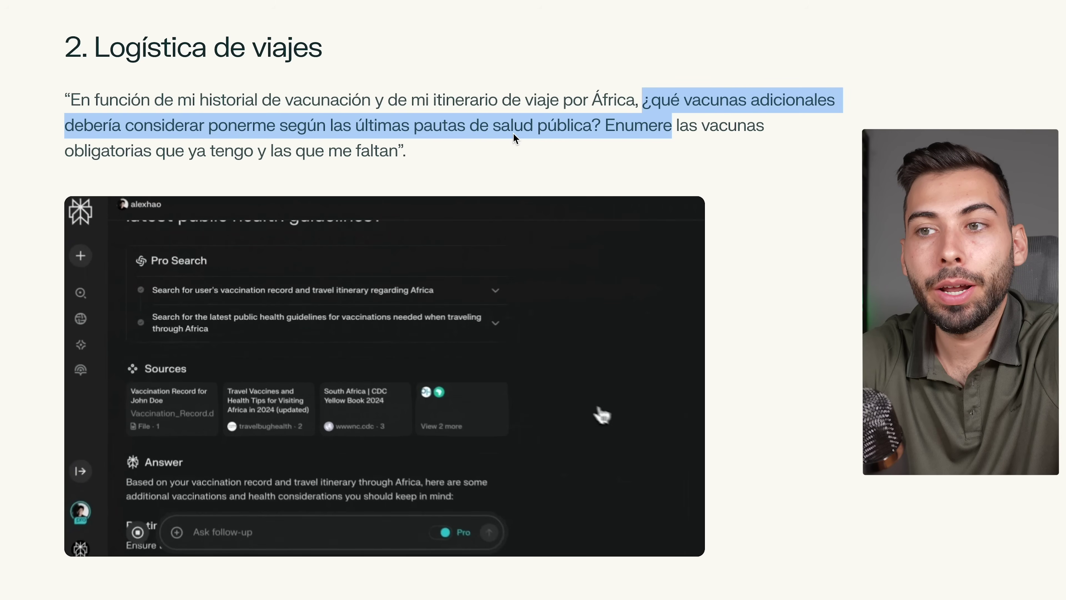
pyautogui.scroll(-5, 535, 148)
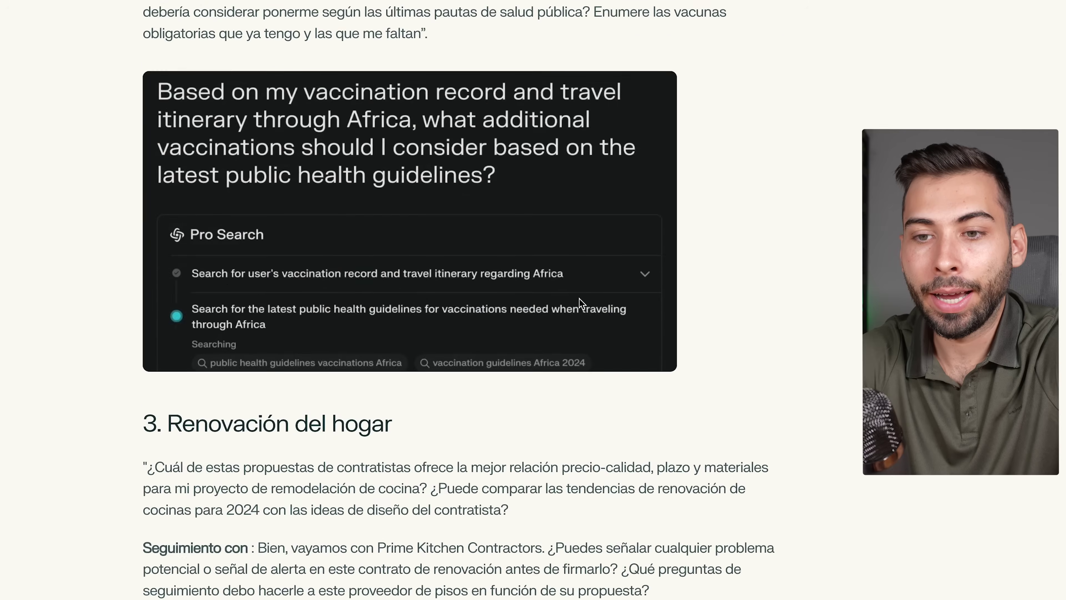
pyautogui.scroll(-20, 579, 297)
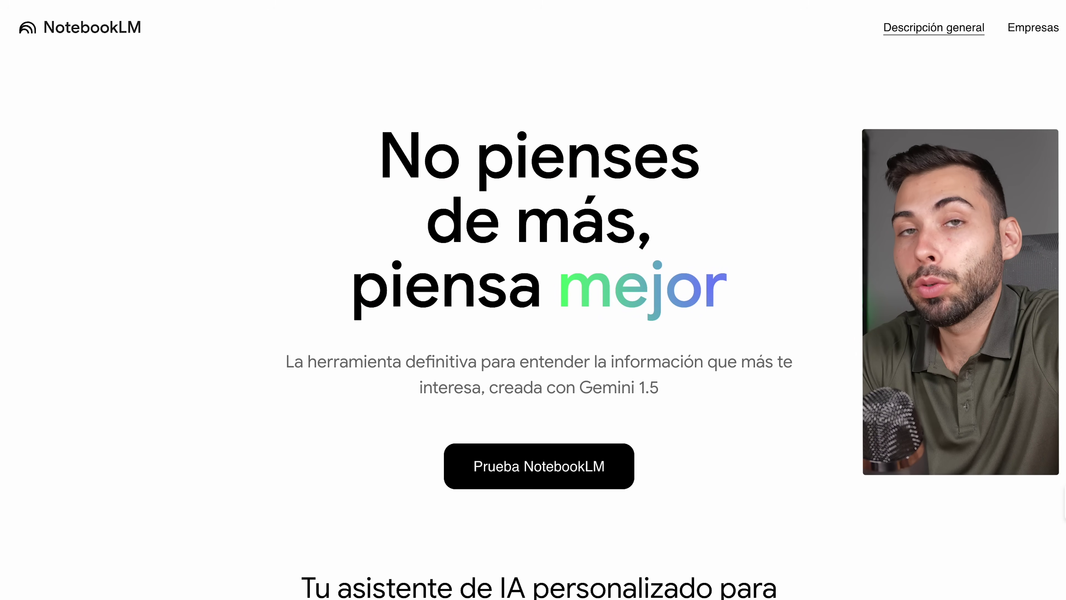
# - Read the introduction on the NotebookLM landing page and open NotebookLM with a new notebook
pyautogui.moveTo(377, 156); pyautogui.dragTo(608, 225)
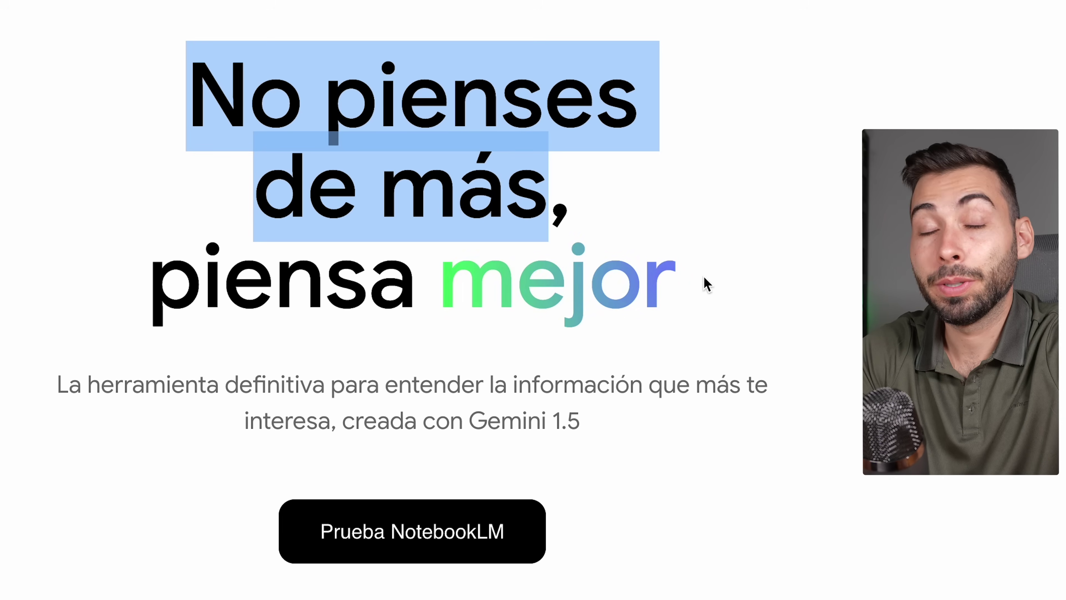
pyautogui.click(489, 388)
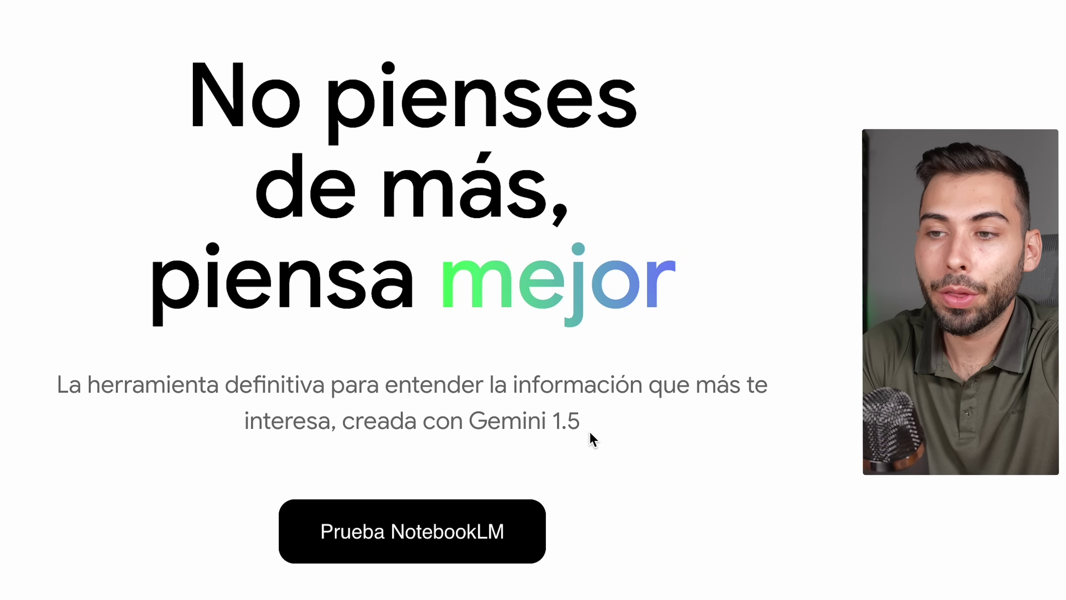
pyautogui.moveTo(607, 435); pyautogui.dragTo(469, 426)
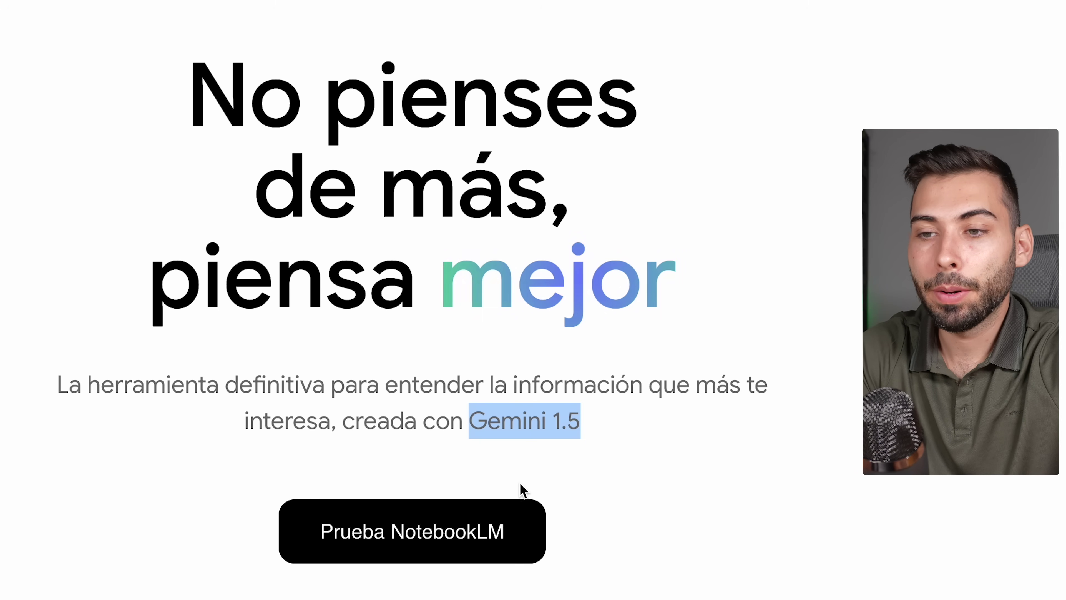
pyautogui.click(417, 541)
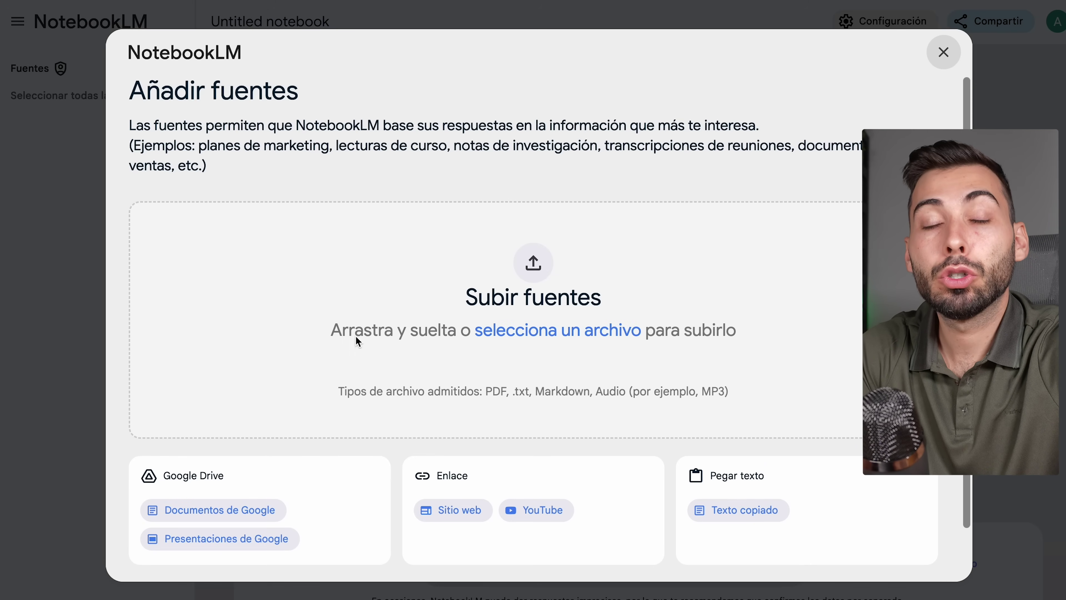
# - Review the supported file types and source options for the new notebook, including audio files
pyautogui.scroll(-2, 448, 339)
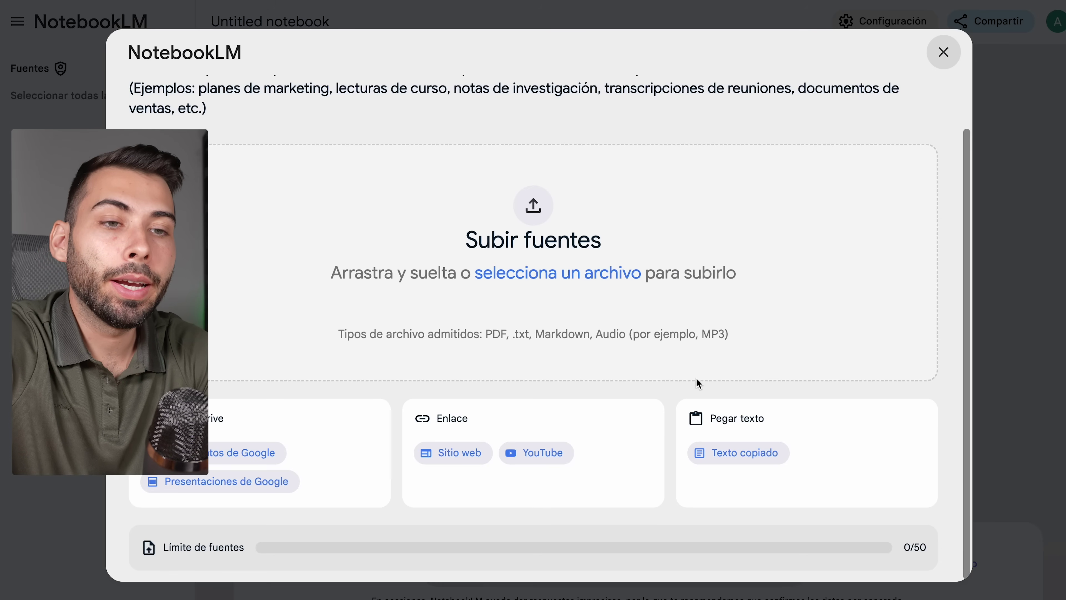
pyautogui.moveTo(486, 335); pyautogui.dragTo(627, 331)
pyautogui.doubleClick(621, 333)
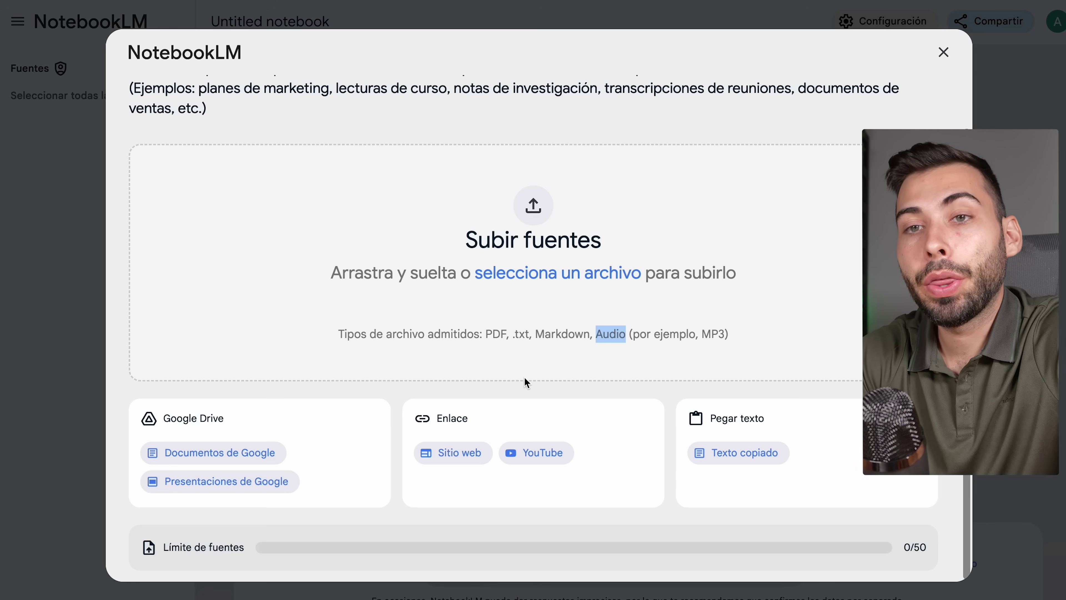
pyautogui.click(454, 459)
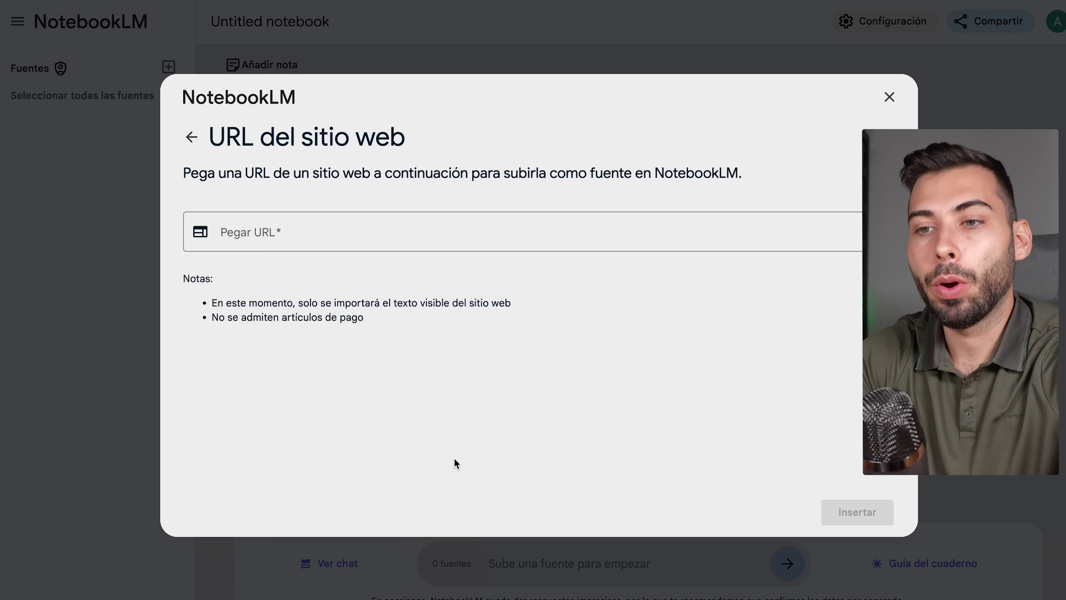
pyautogui.click(391, 225)
pyautogui.write('https://alejavirivera.com/')
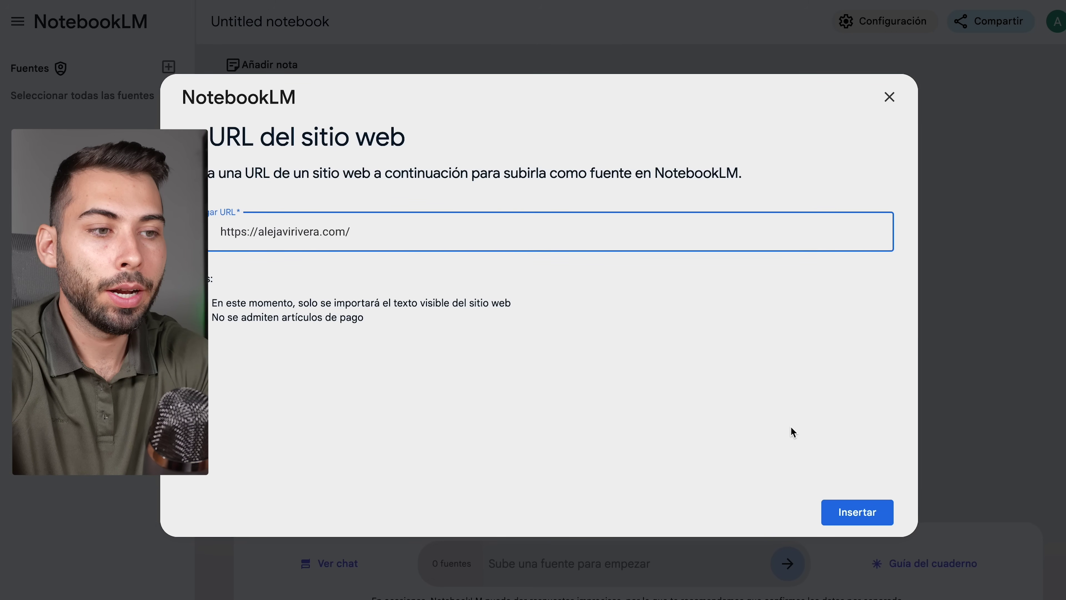
pyautogui.click(873, 517)
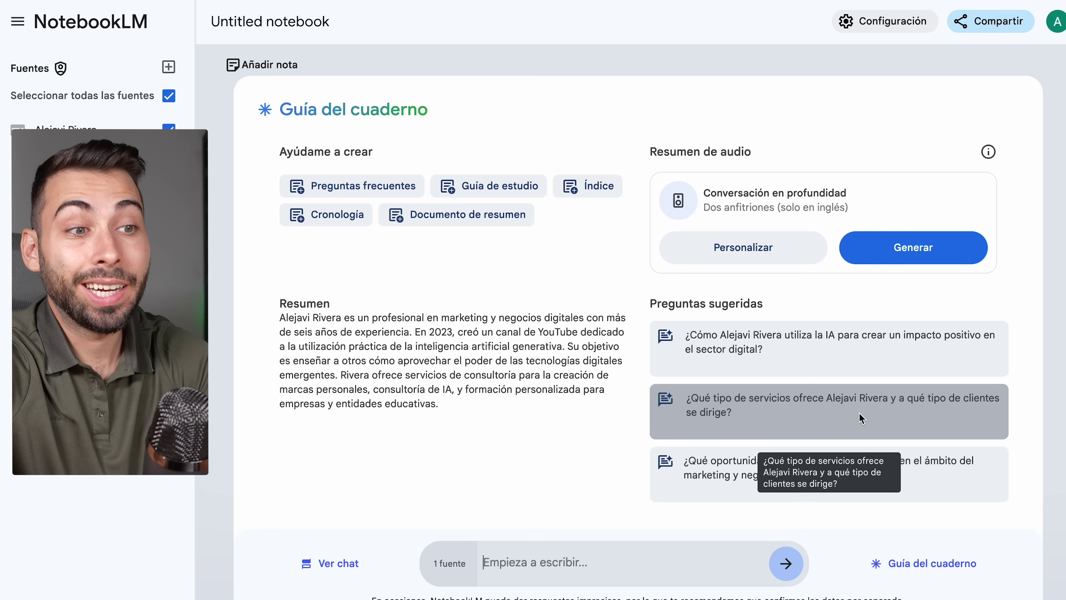
# - Ask the suggested question about which services are offered and to which clients, read the answer, and return to the notebook guide
pyautogui.click(874, 405)
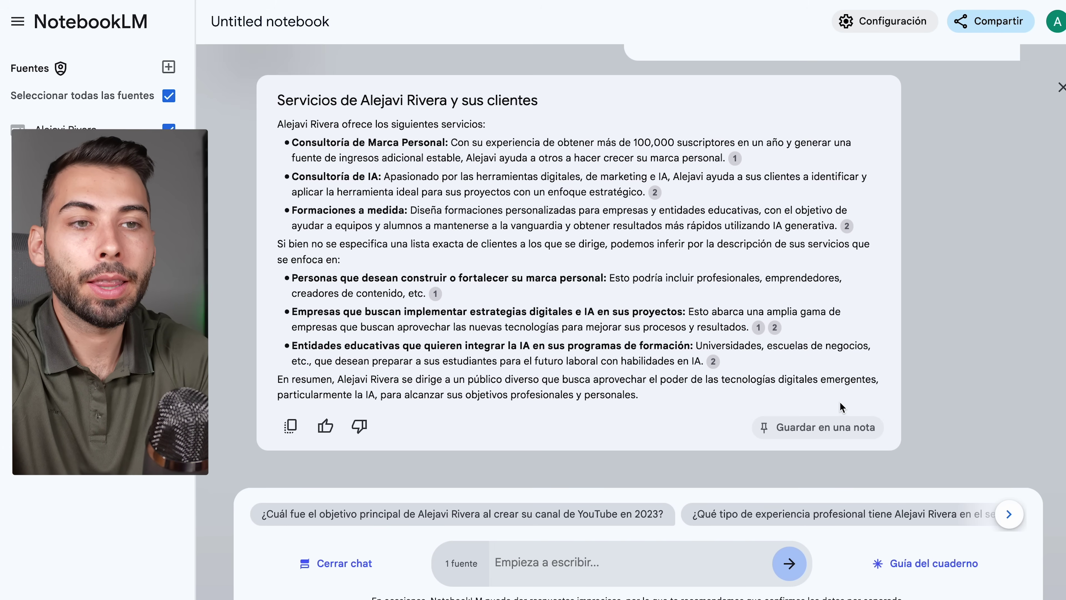
pyautogui.moveTo(292, 142); pyautogui.dragTo(706, 411)
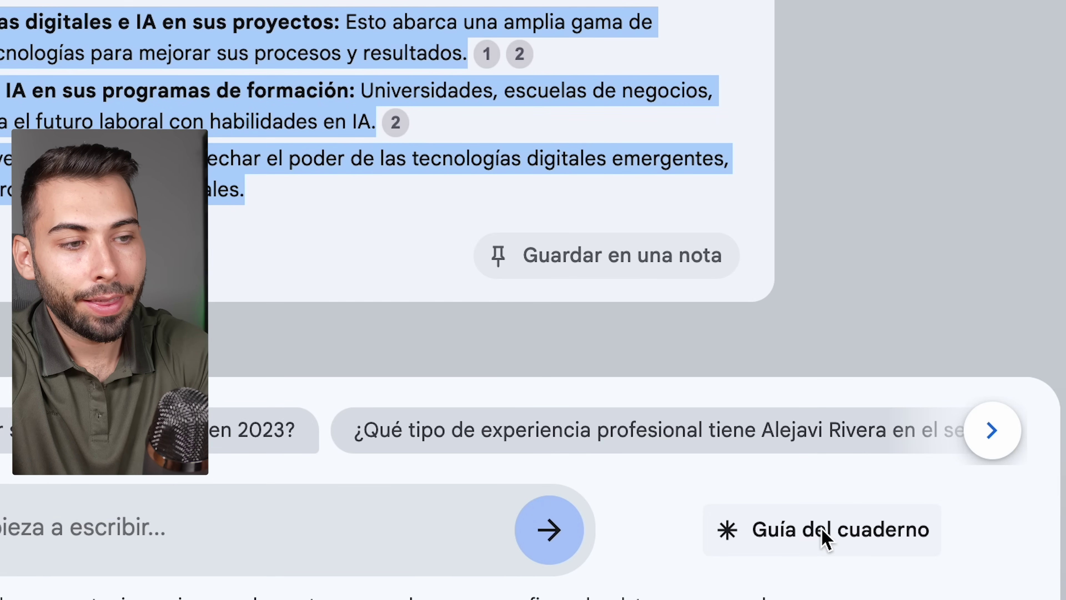
pyautogui.click(930, 564)
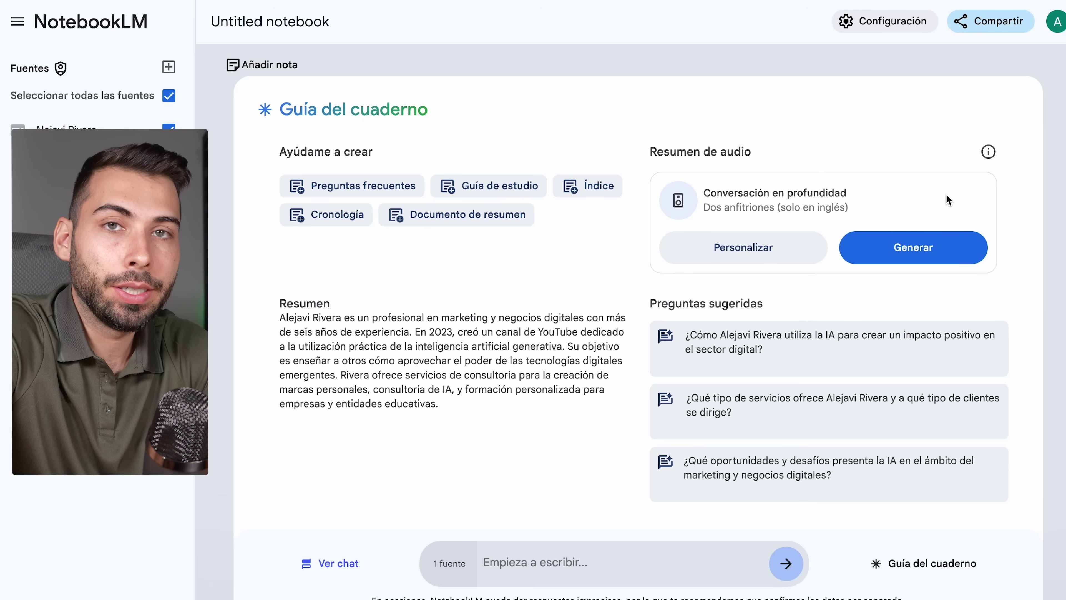
# - Generate an audio overview with the instructions "El único idioma que se escuche debe ser el español de España. Ambas personas deben hablar en español."
pyautogui.moveTo(849, 208); pyautogui.dragTo(774, 209)
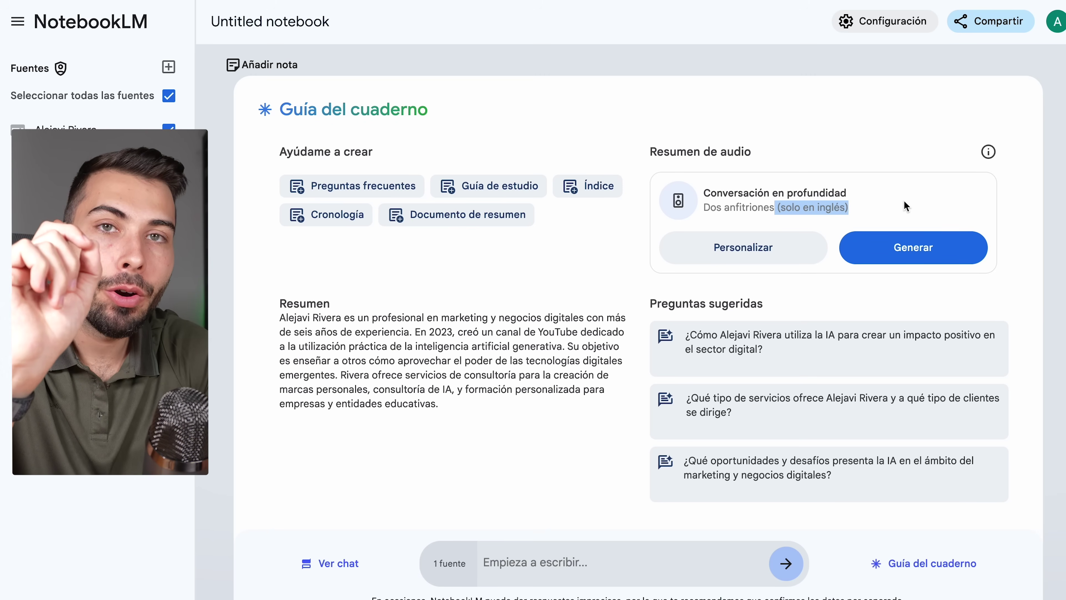
pyautogui.click(731, 252)
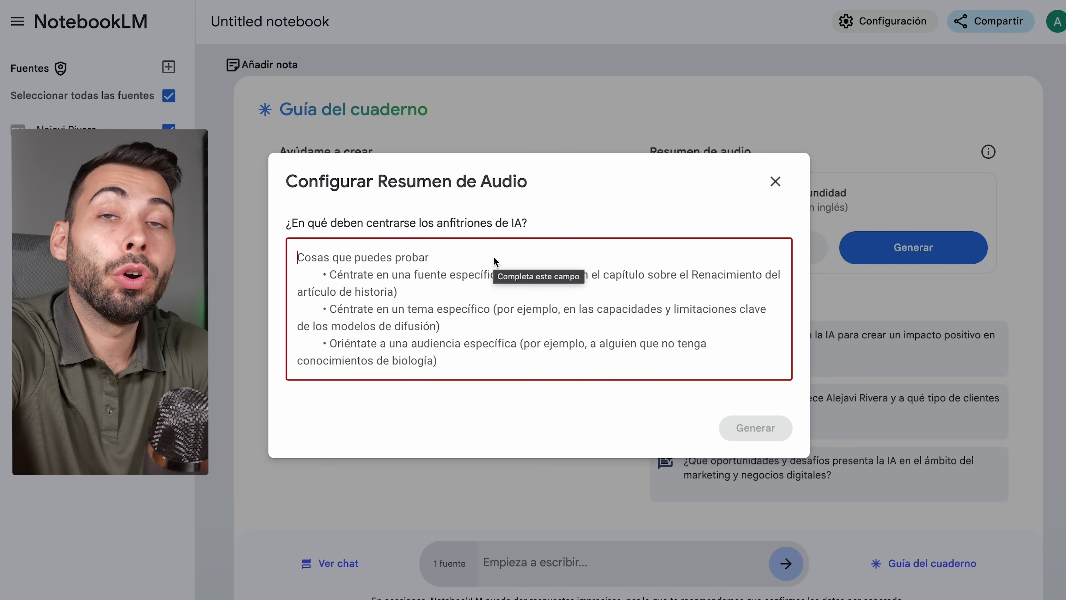
pyautogui.write('El único idioma que se escuche debe ser el español de España. Ambas personas deben hablar en español.')
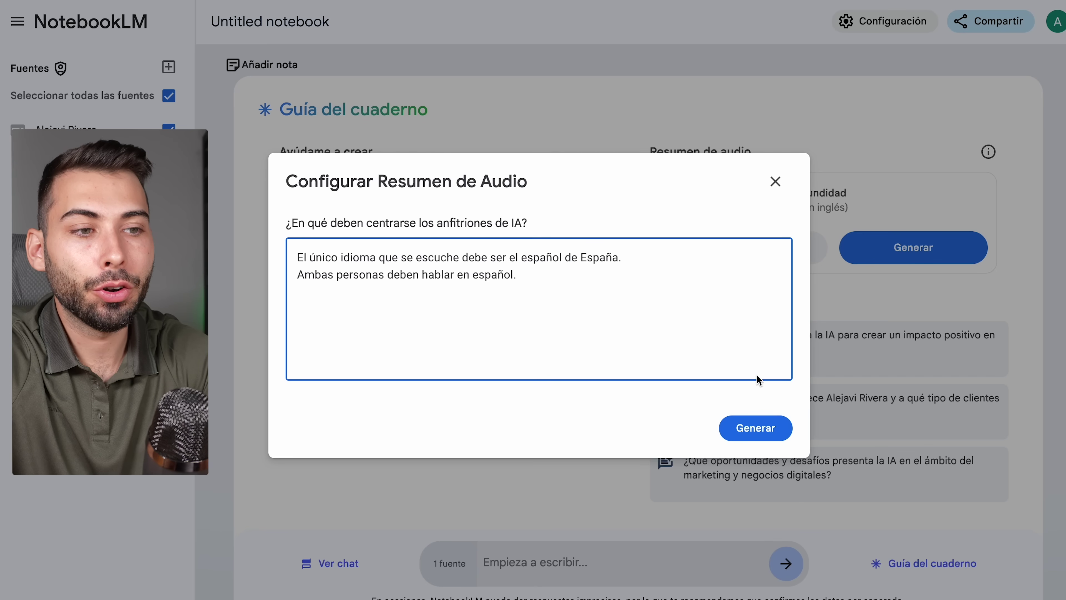
pyautogui.click(954, 485)
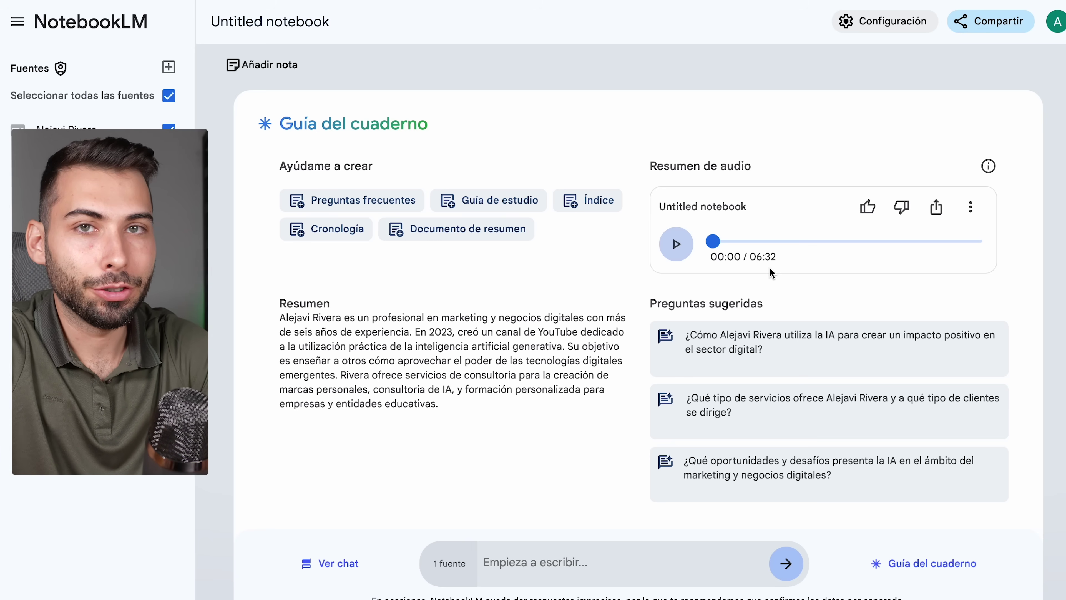
# - Play the beginning of the generated audio overview and pause it after listening
pyautogui.click(681, 249)
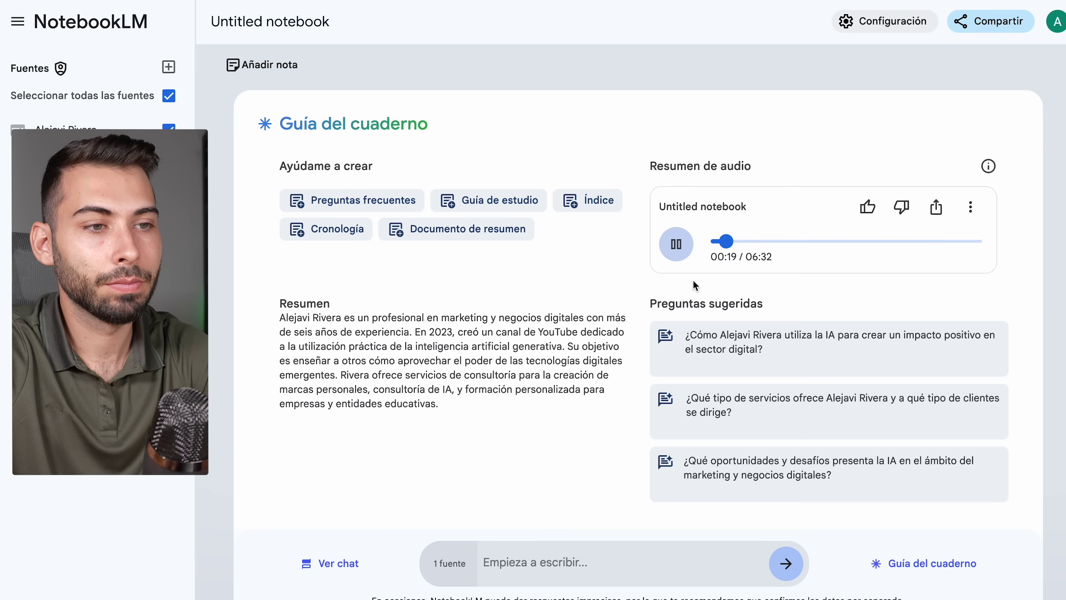
pyautogui.press('space')
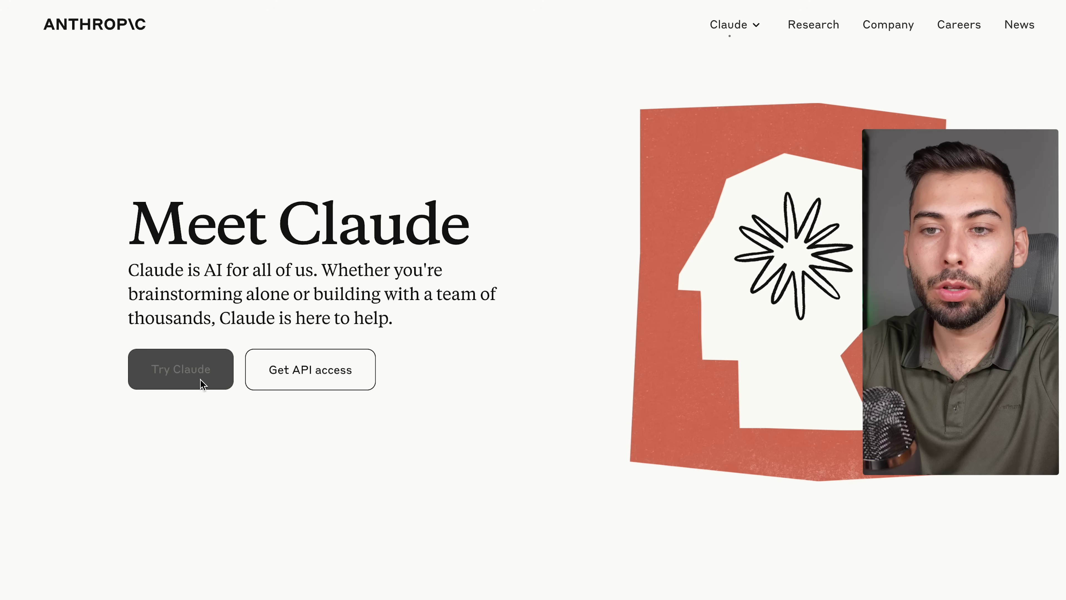
# - Switch to the Claude website, start trying Claude, and sign in with a Google account
pyautogui.click(180, 378)
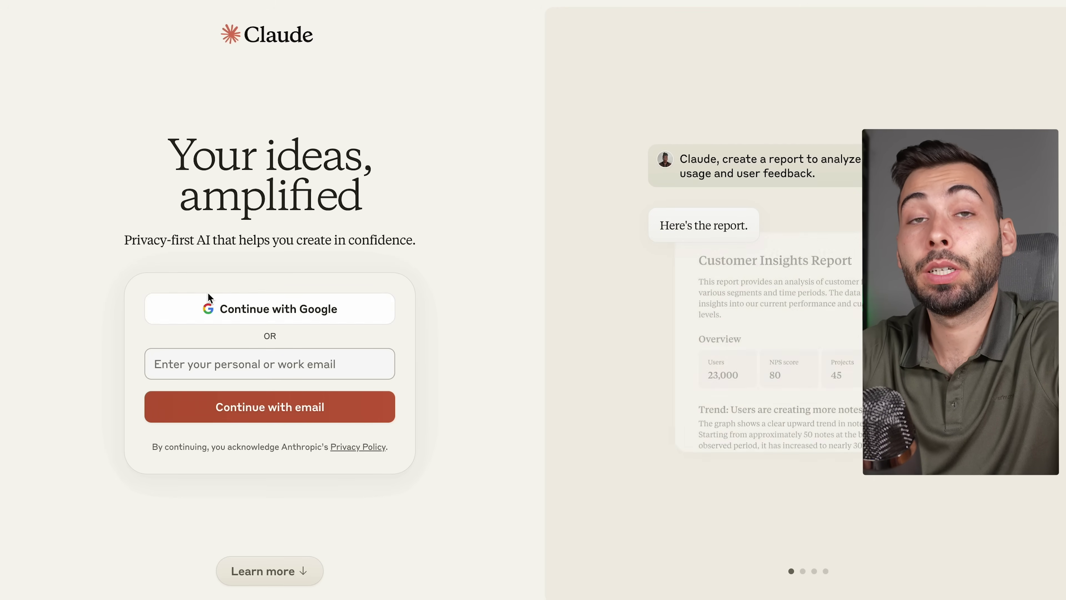
pyautogui.click(285, 313)
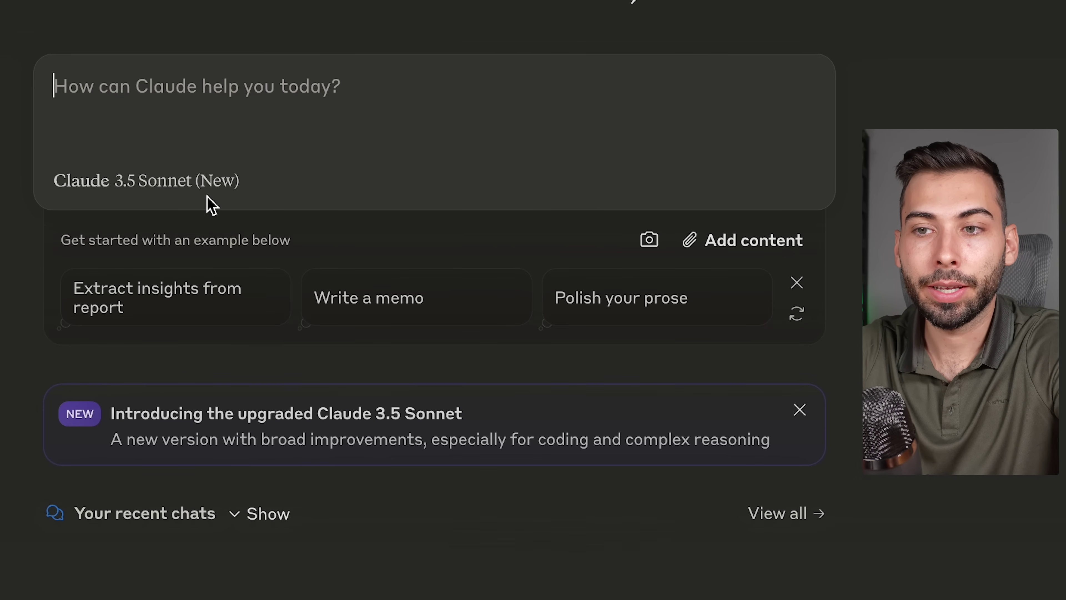
# - Check the model selected for the chat and compare Claude 3.5 Sonnet (new) with GPT-4o and Gemini 1.5 Pro in Anthropic's benchmark table
pyautogui.moveTo(252, 185); pyautogui.dragTo(205, 186)
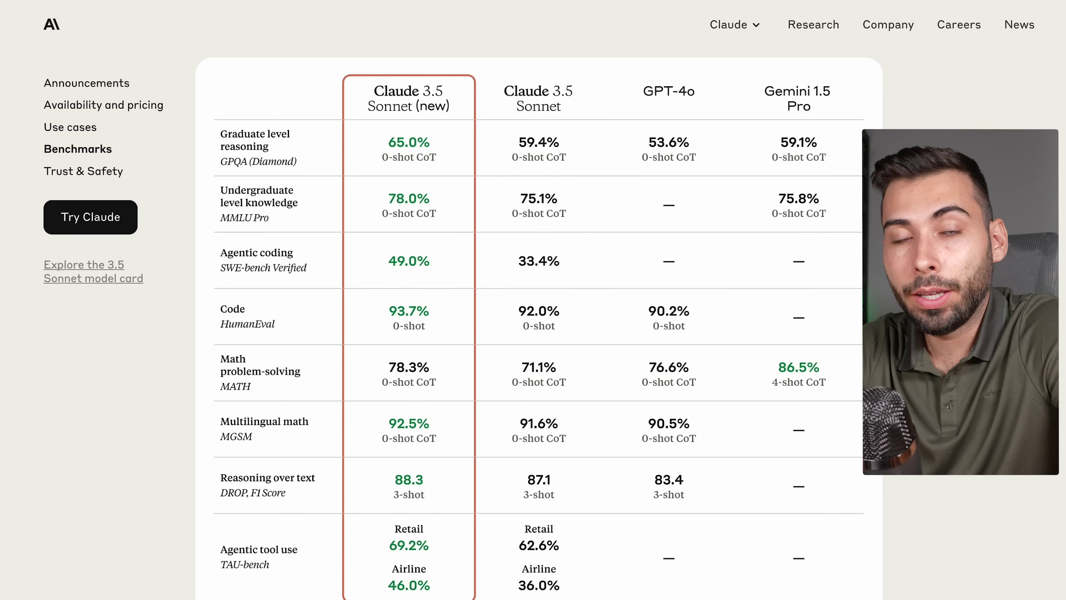
pyautogui.scroll(-1, 560, 134)
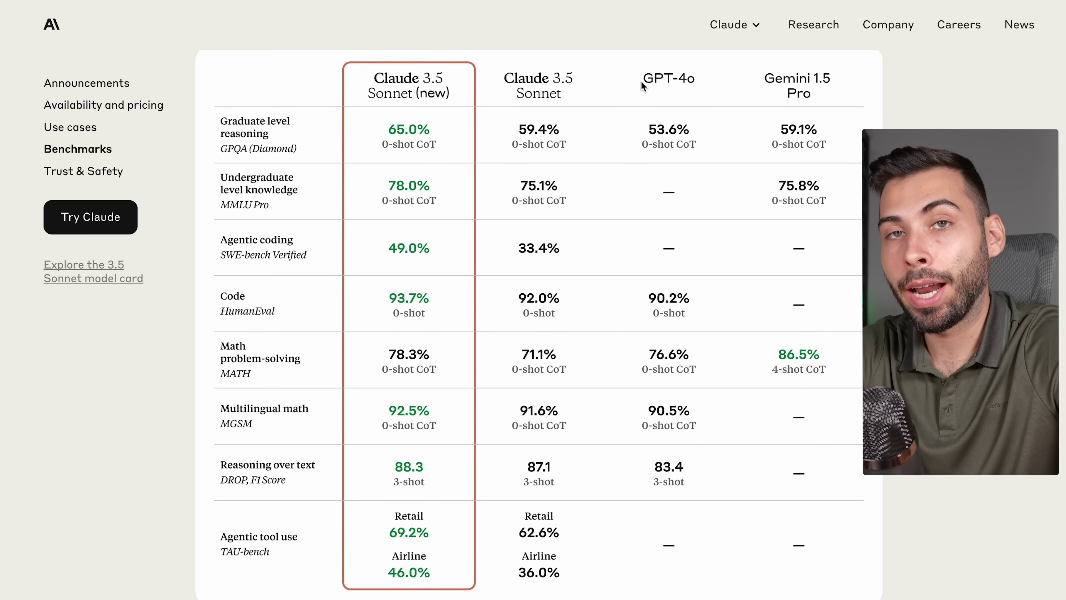
pyautogui.scroll(1, 640, 80)
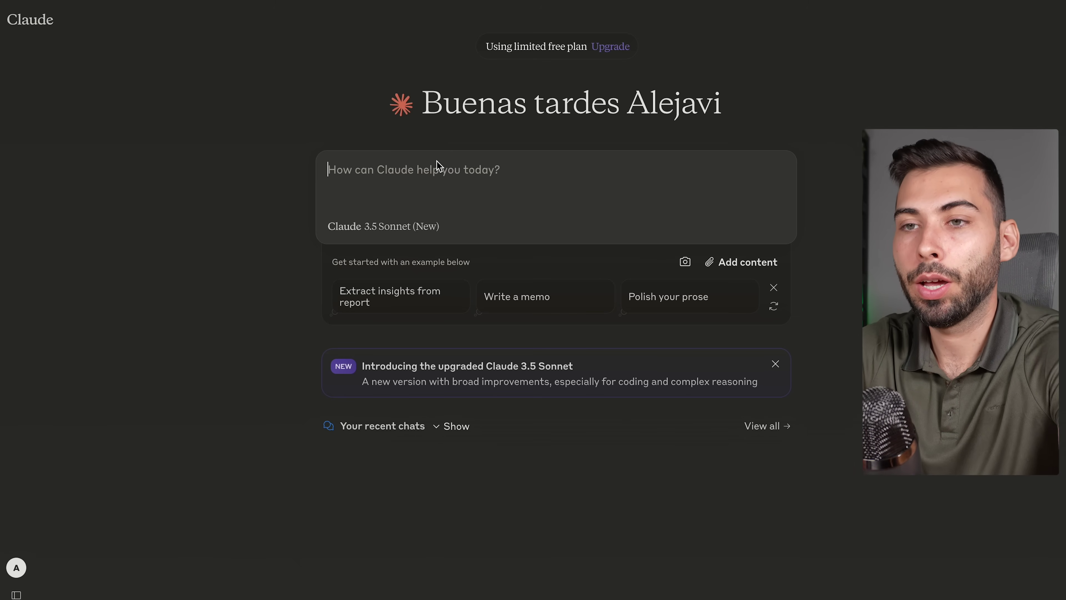
# - Ask Claude 3.5 Sonnet (New) "Qué número es mayor 9.11 o 9.9?" in a new chat
pyautogui.write('Qué número es mayor 9.11 o 9.9?')
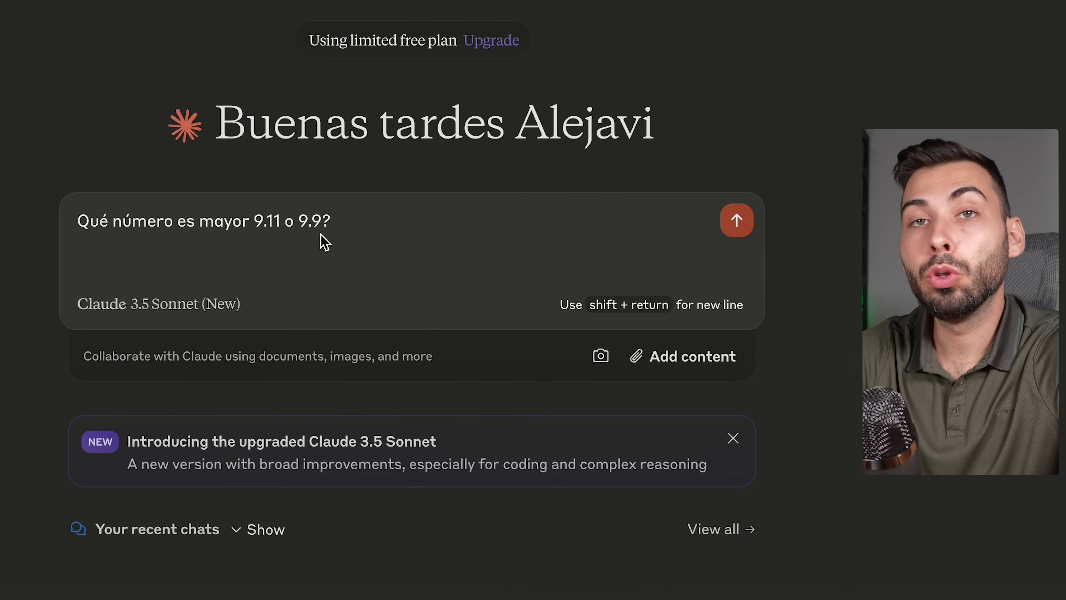
pyautogui.moveTo(280, 223); pyautogui.dragTo(319, 241)
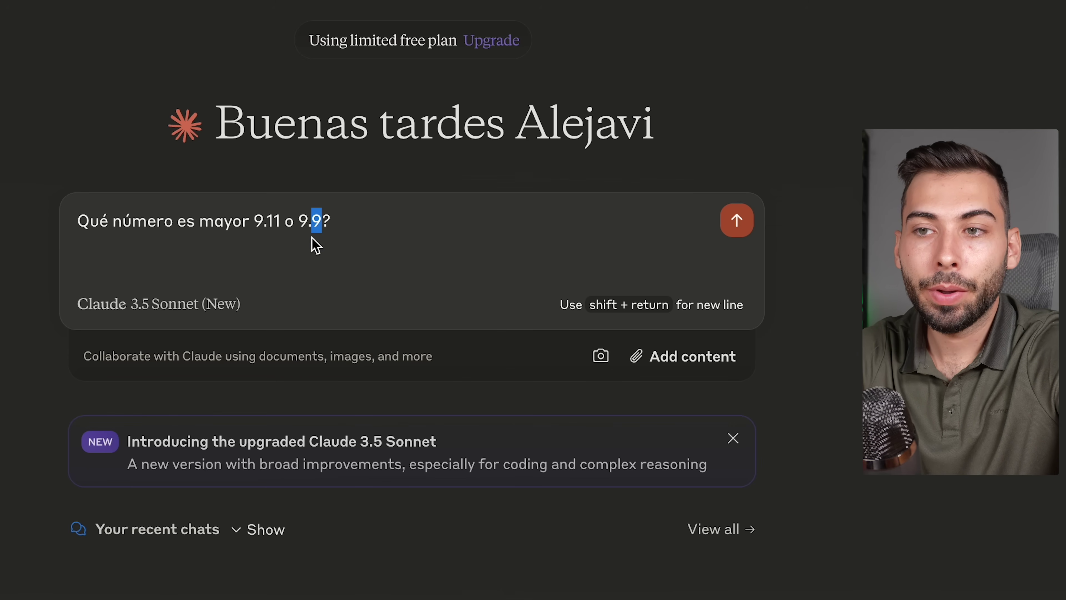
pyautogui.click(377, 230)
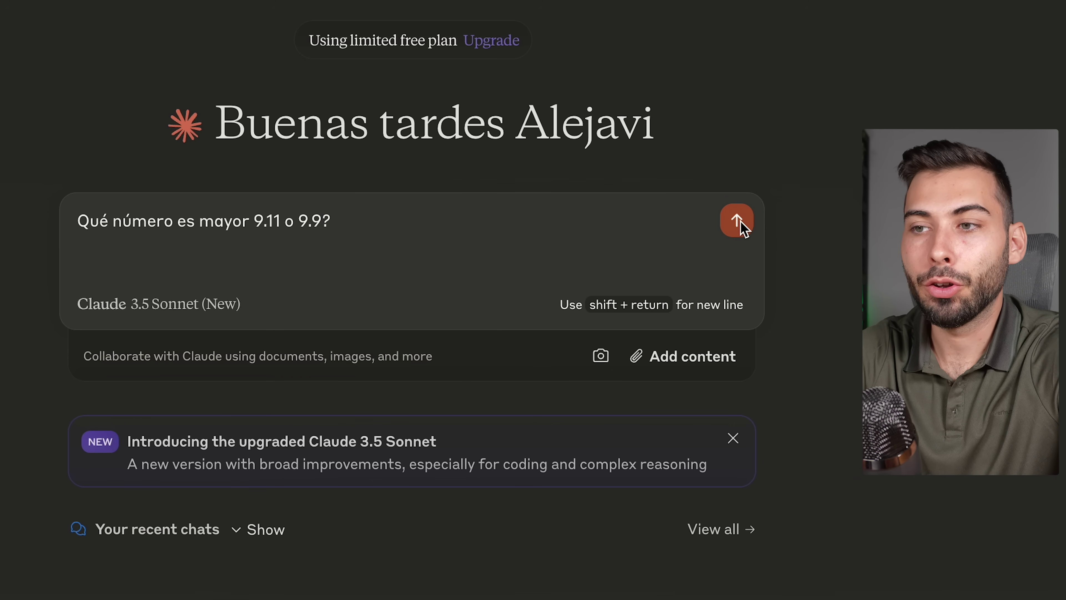
pyautogui.click(741, 221)
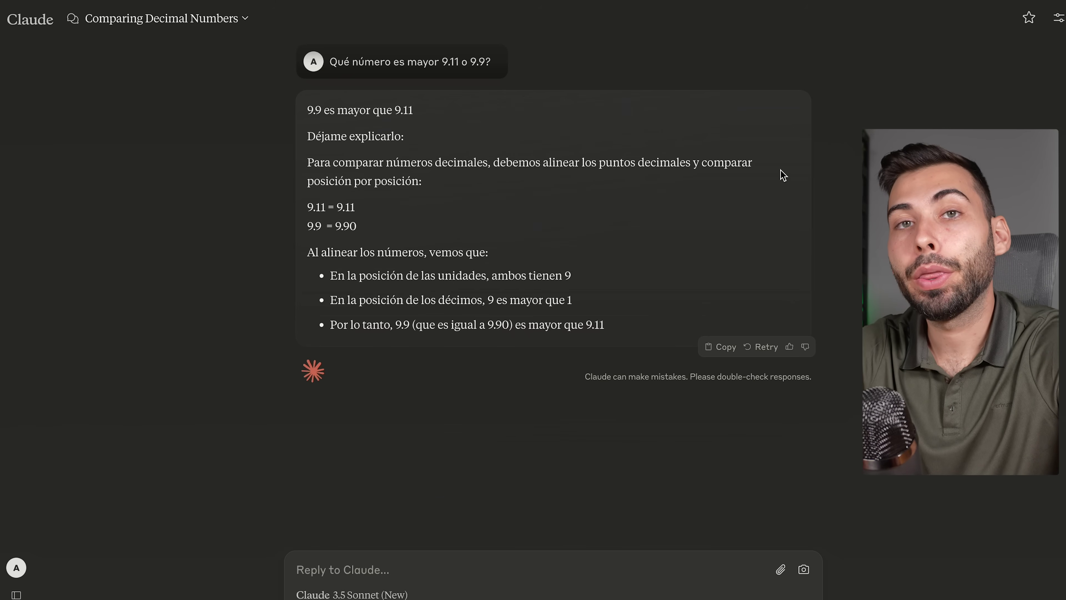